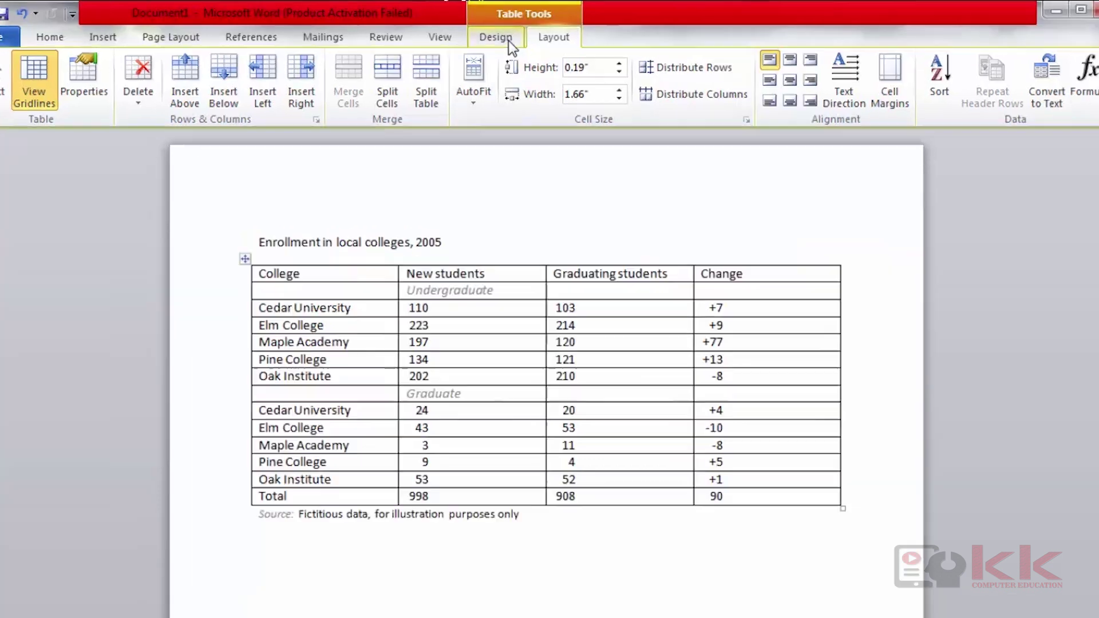
Put the insertion point back inside the enrollment table so the Table Tools tabs reappear
left_click(506, 36)
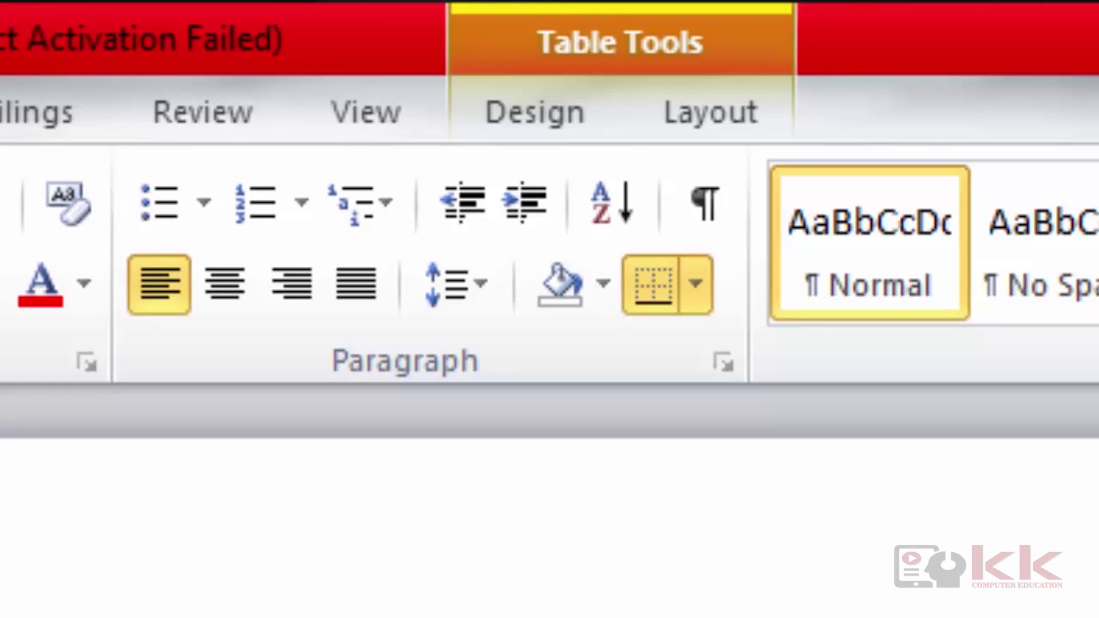
key("ctrl+z")
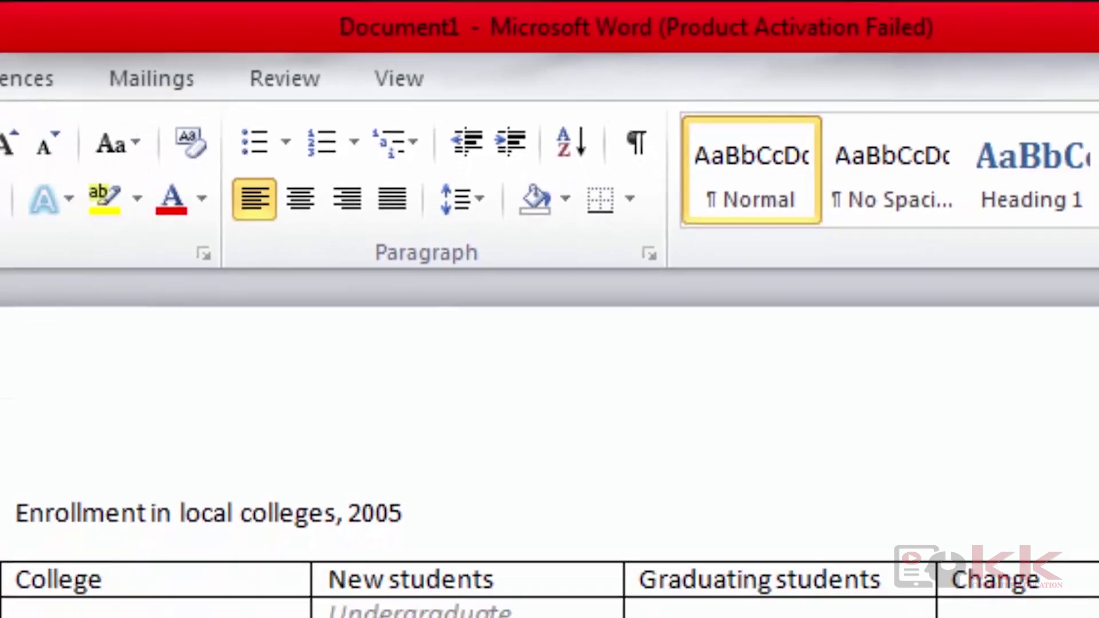
left_click(334, 293)
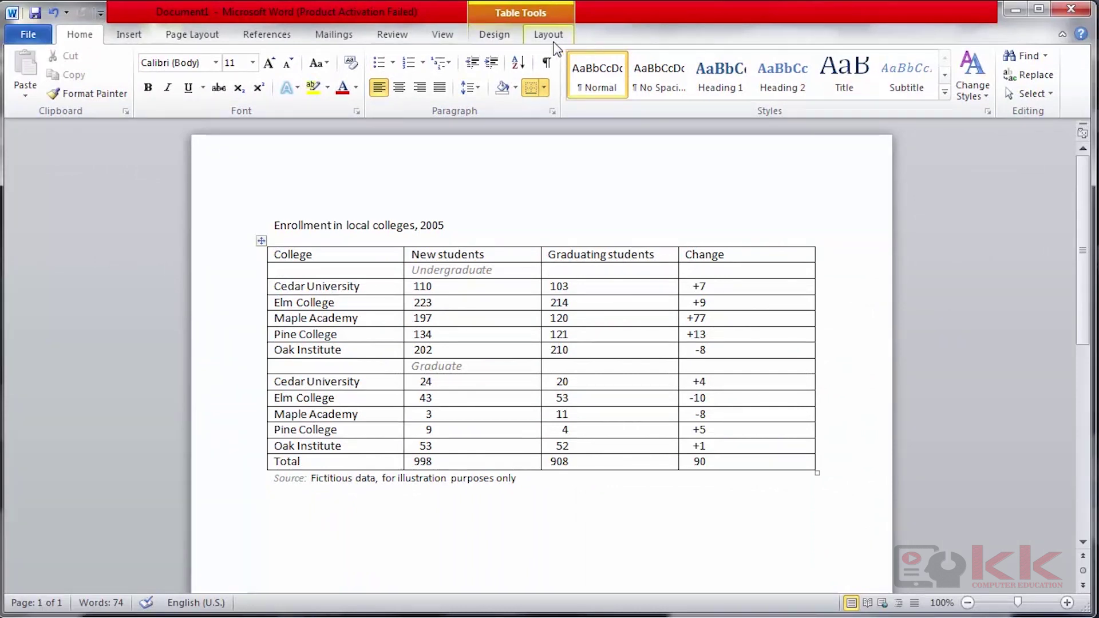
Expand the Table Styles gallery on the Table Tools Design tab to show every built-in style
left_click(507, 44)
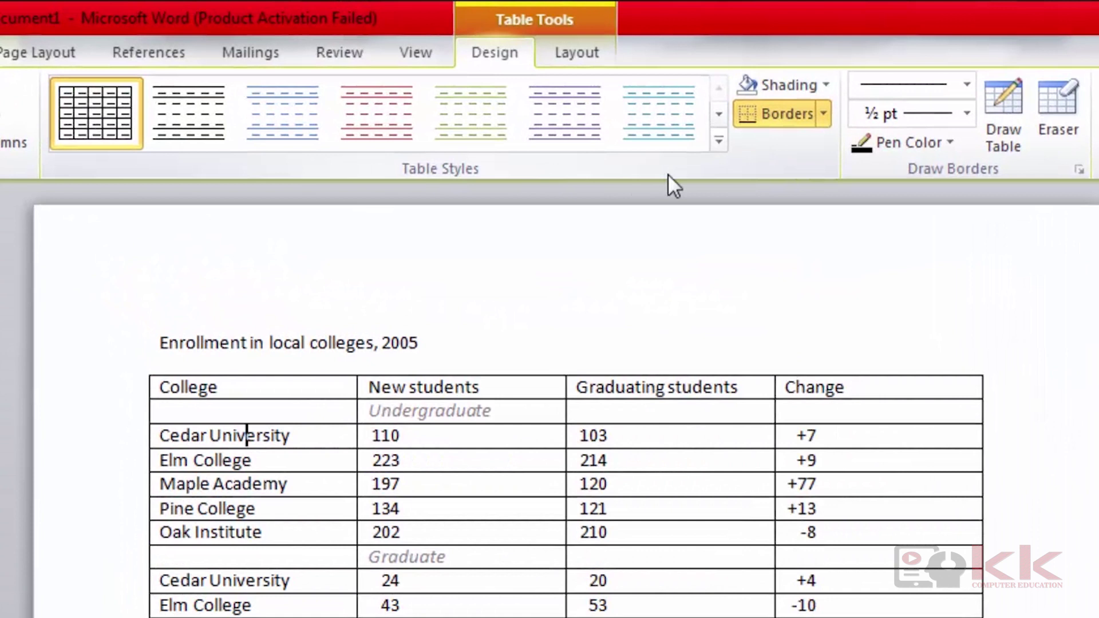
left_click(720, 139)
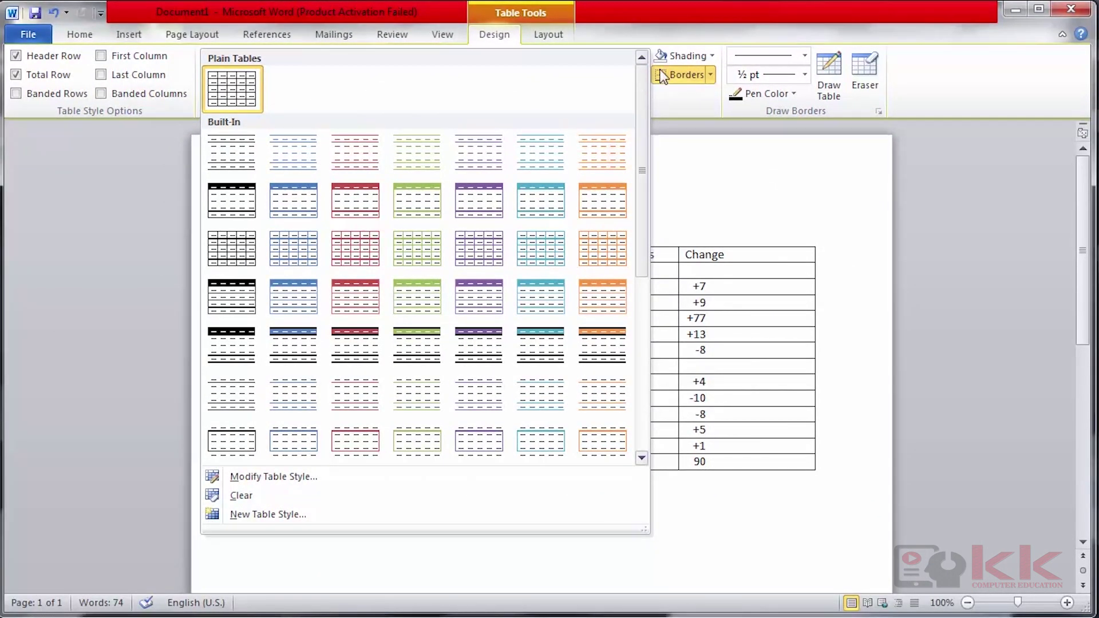
left_click(679, 111)
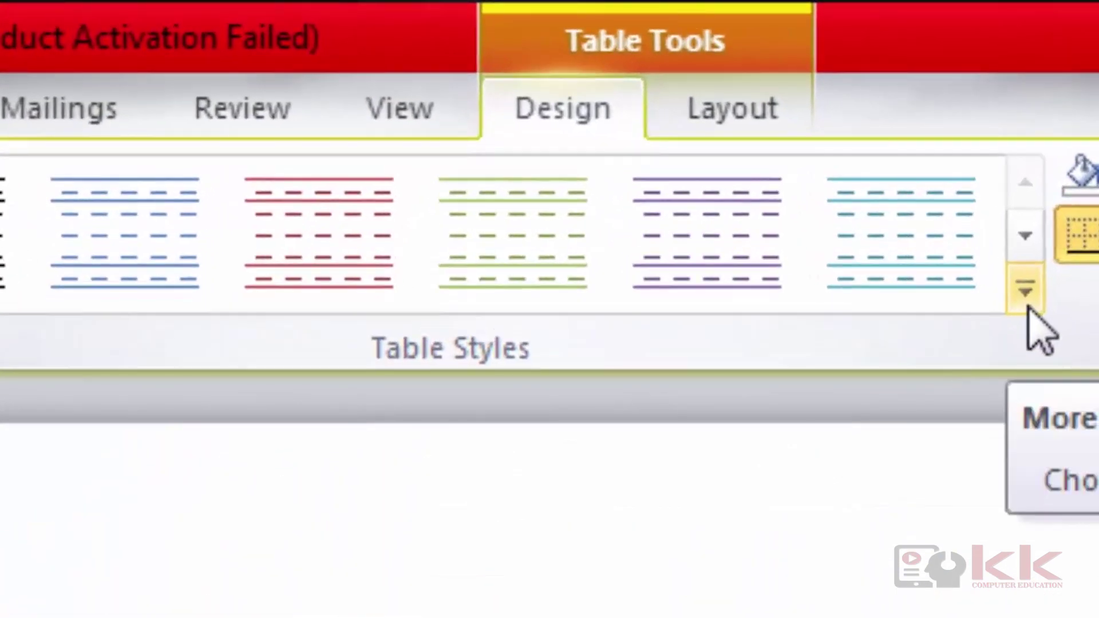
left_click(1027, 293)
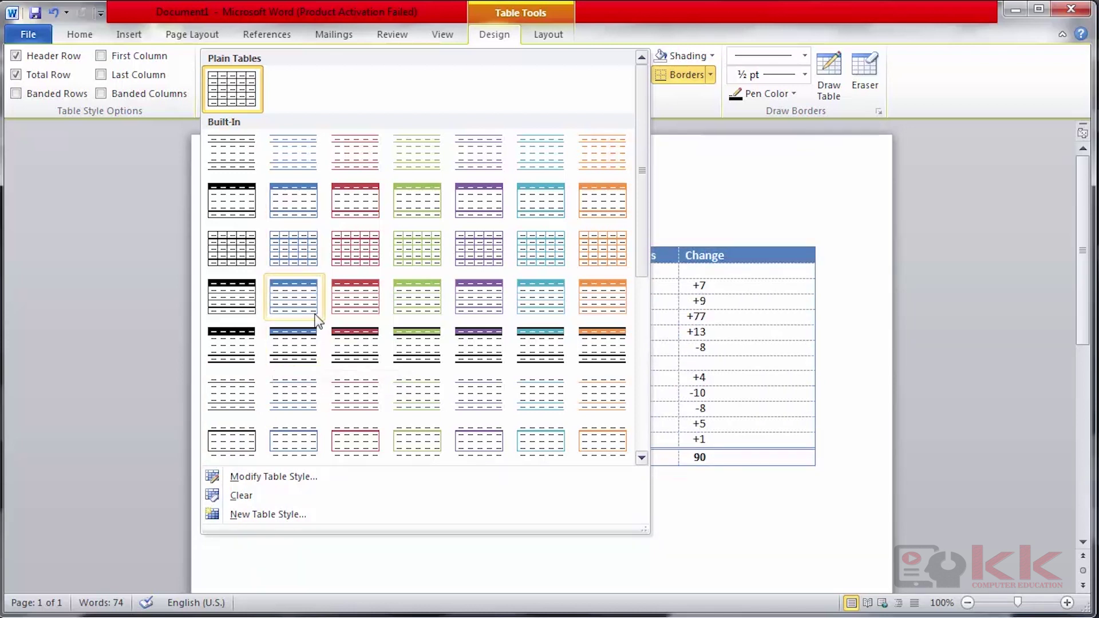
Apply Light Grid - Accent 1, then change the table to Light List - Accent 3
left_click(302, 256)
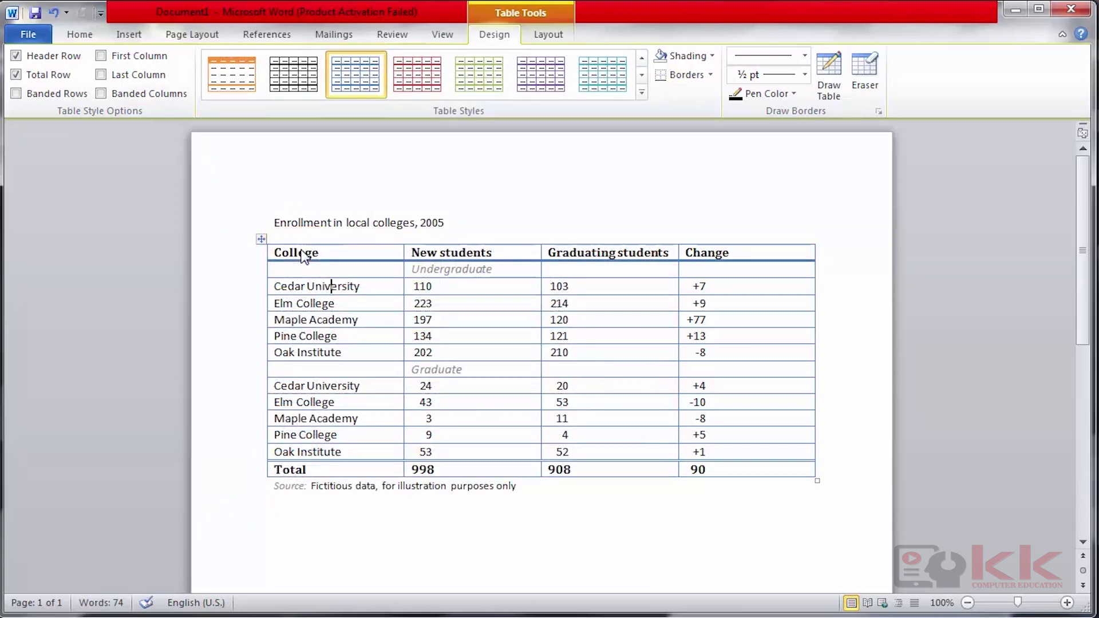
left_click(642, 93)
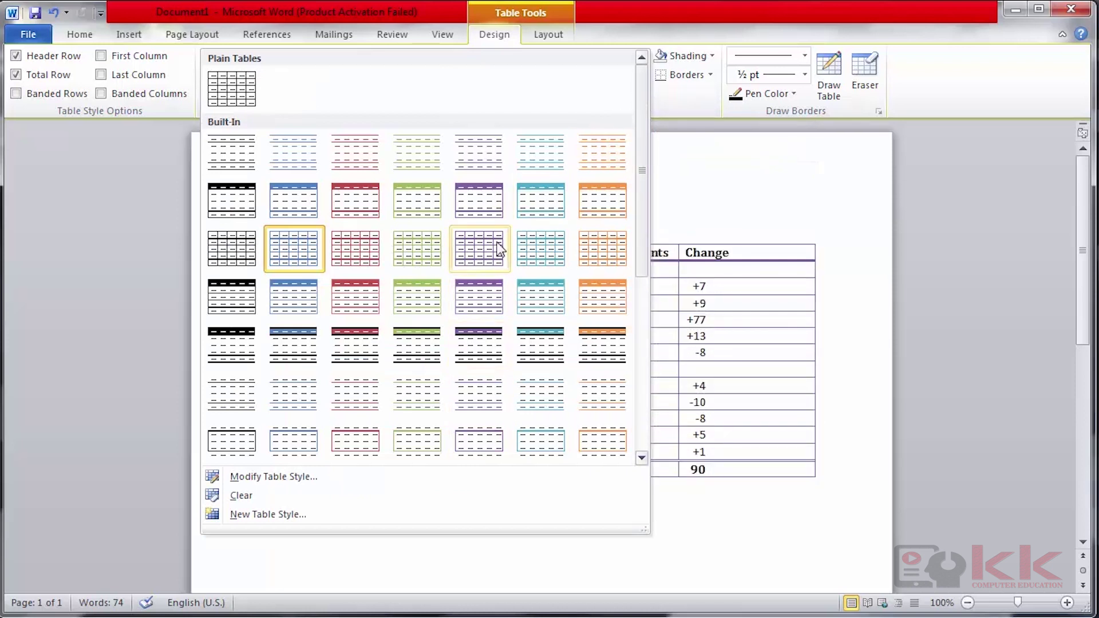
left_click(424, 203)
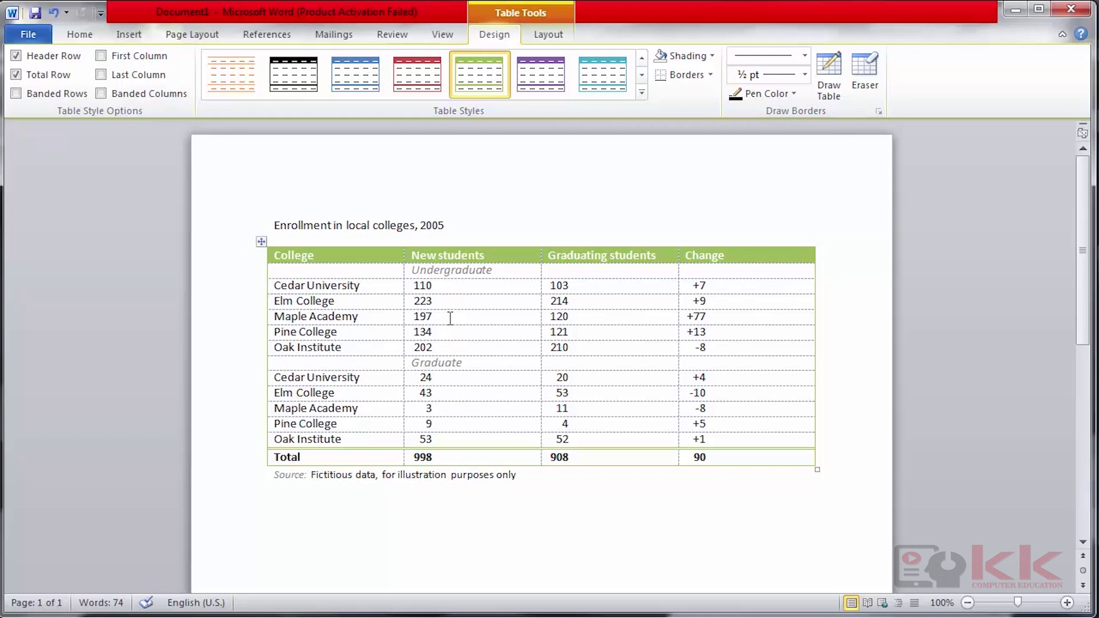
left_click(642, 92)
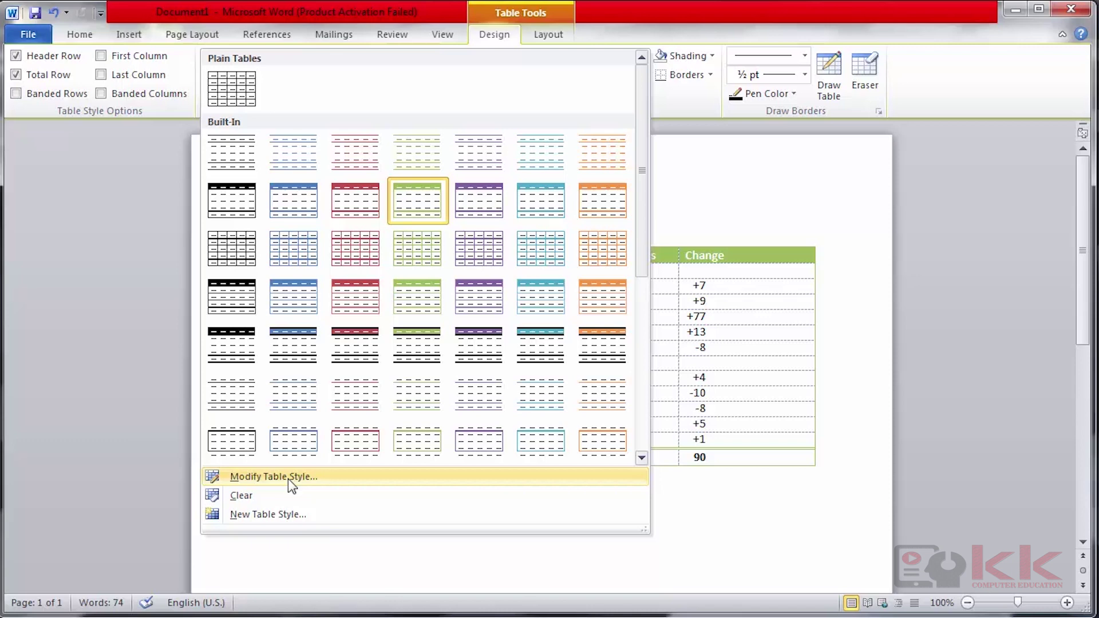
Set the enrollment table back to Table Grid from the Plain Tables section
key("Escape")
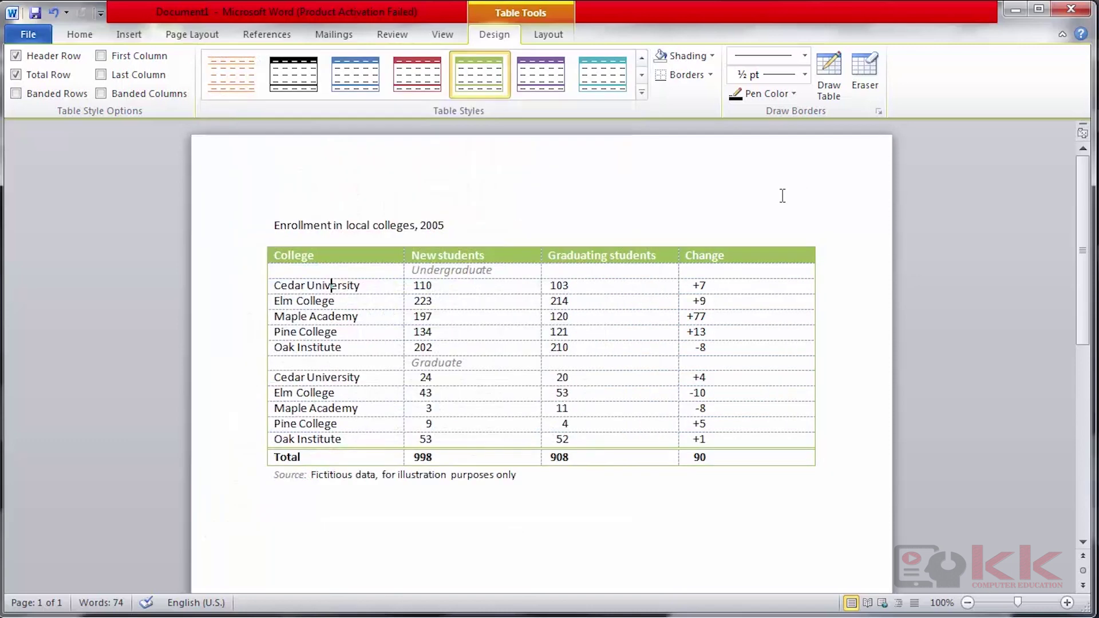
mouse_move(483, 249)
left_click(643, 92)
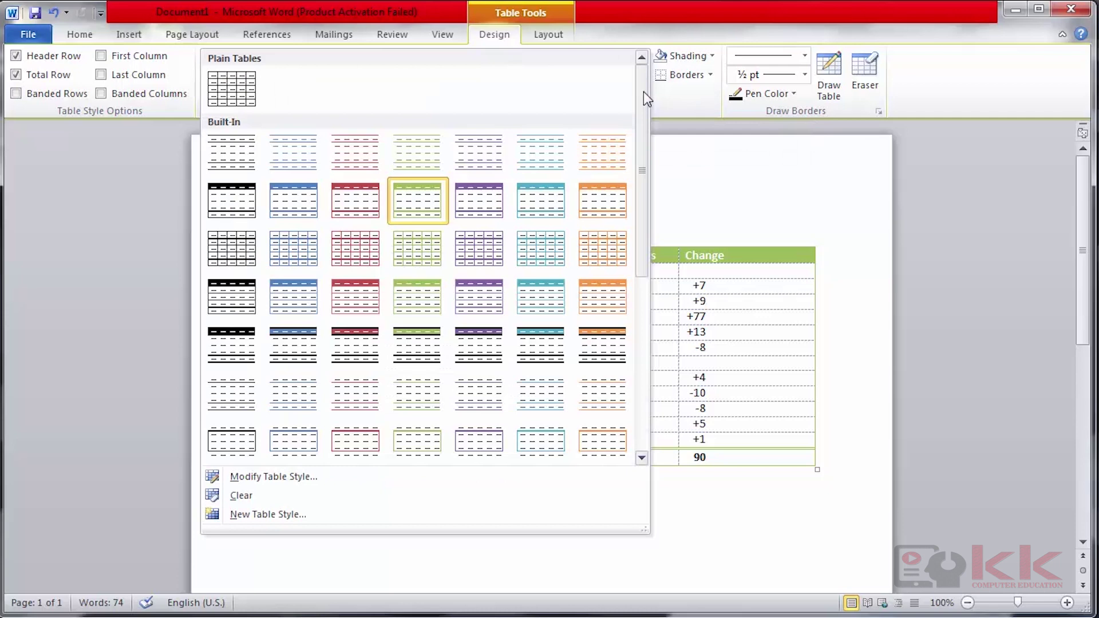
left_click(234, 98)
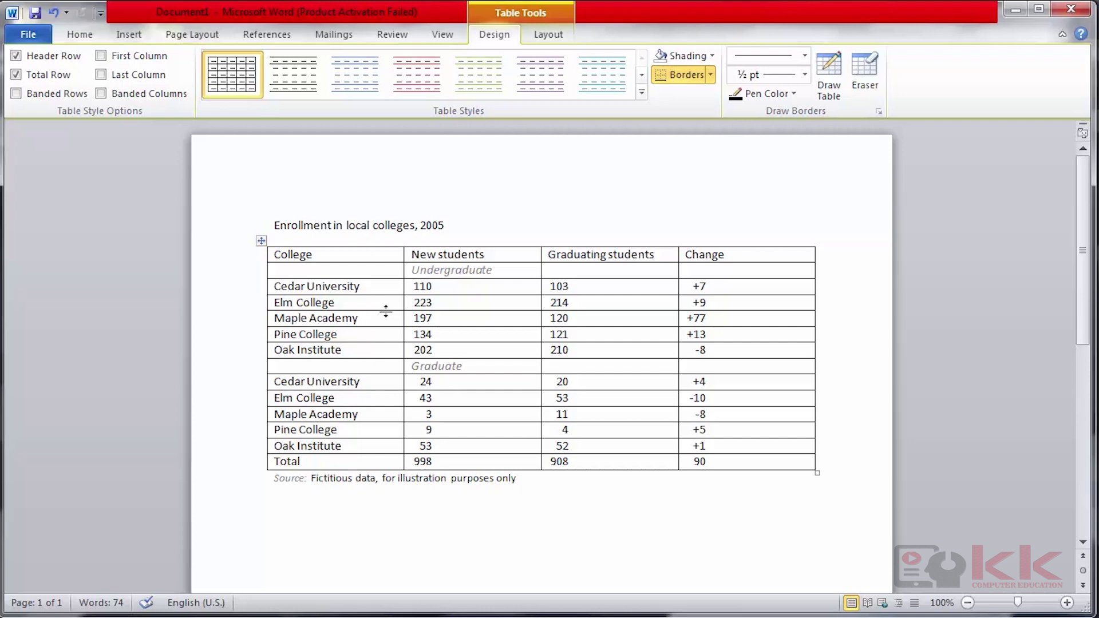
Give the Undergraduate Cedar University cell Yellow shading
left_click(282, 289)
left_click(714, 56)
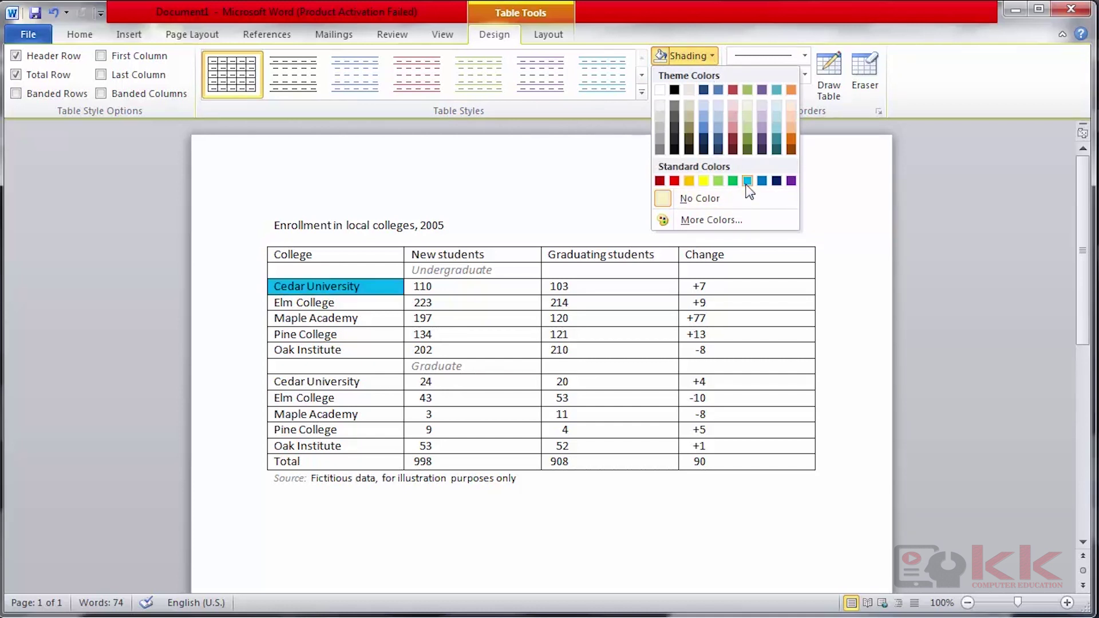
left_click(703, 181)
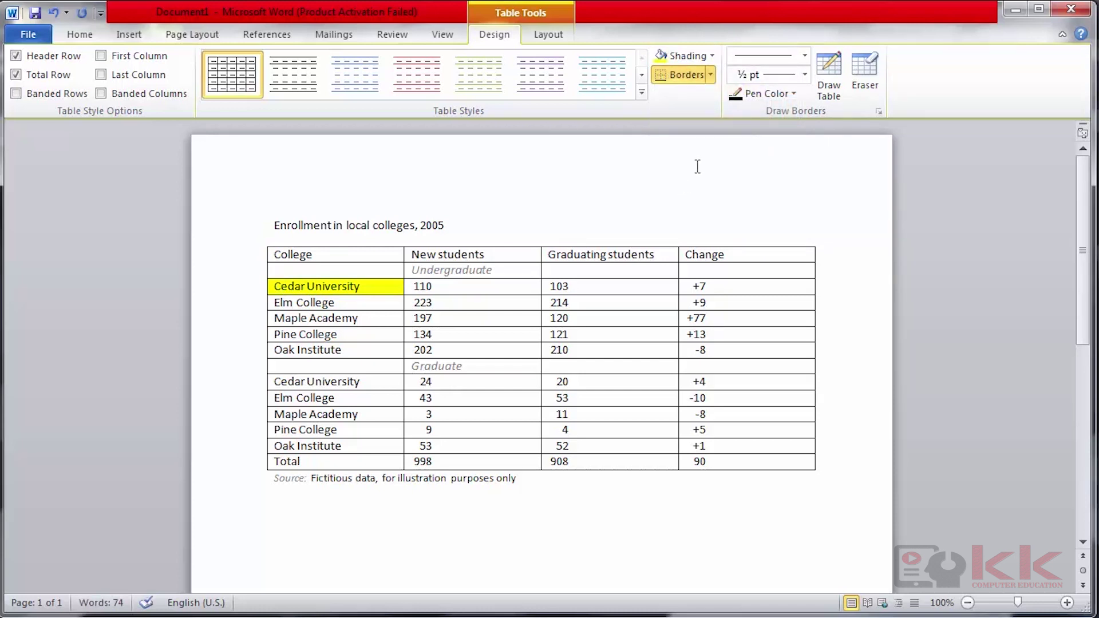
left_click_drag(550, 318, 658, 320)
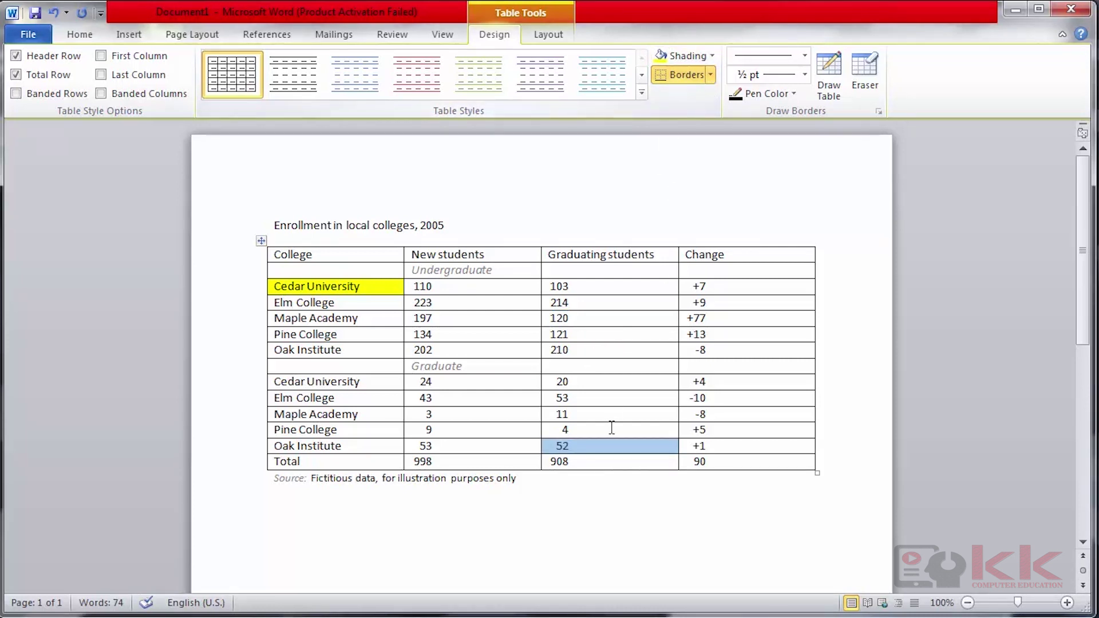
Apply No Border to the Maple Academy graduating-students cell containing 11
left_click(600, 416)
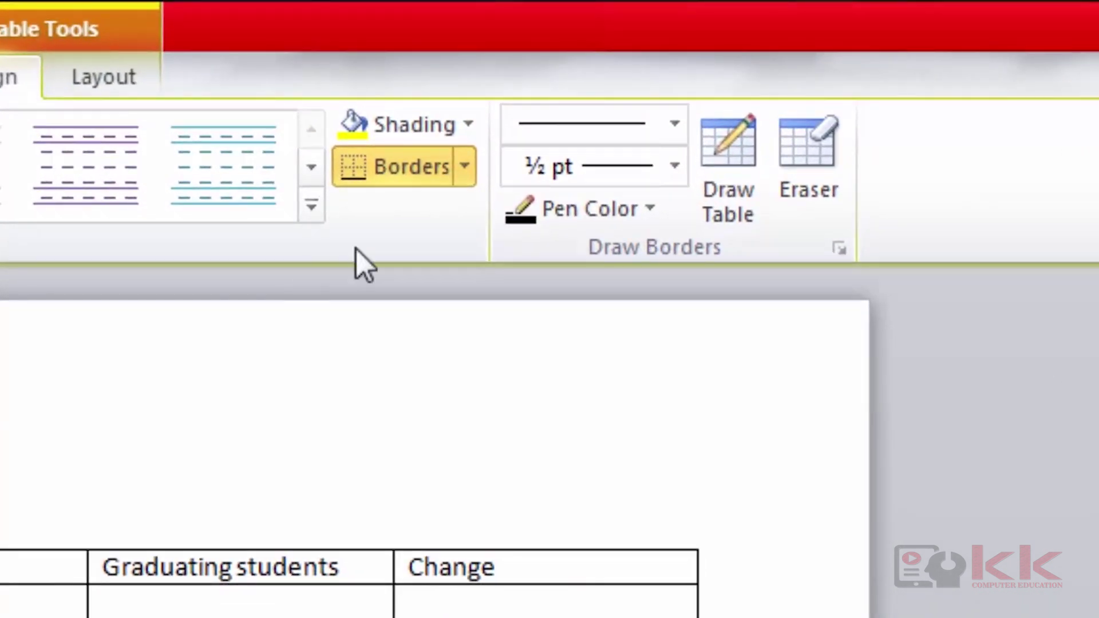
left_click(465, 173)
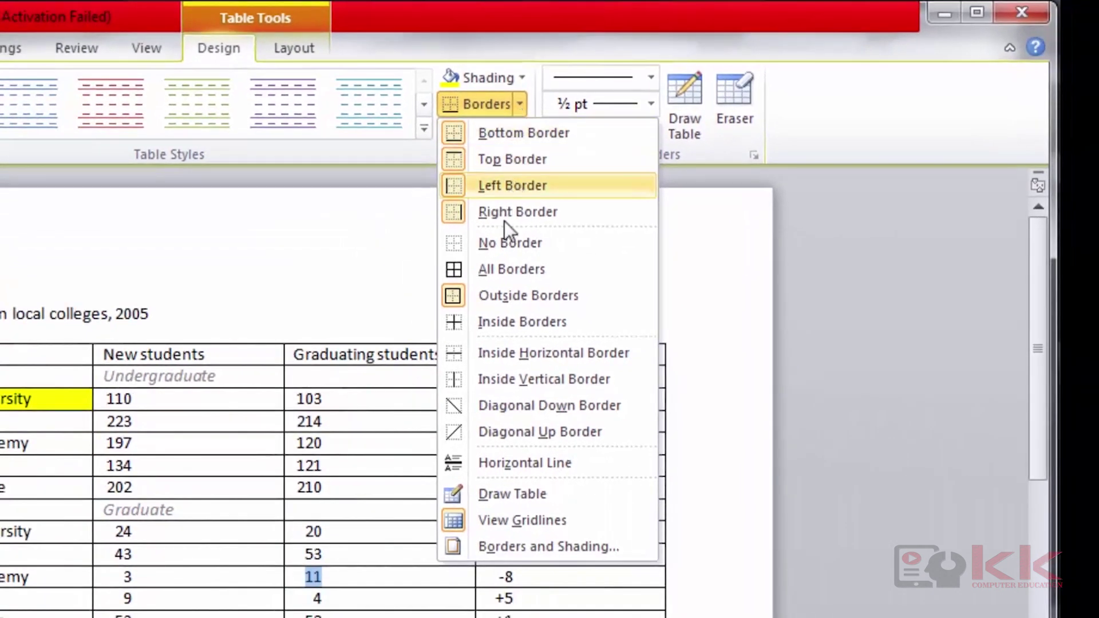
left_click(522, 248)
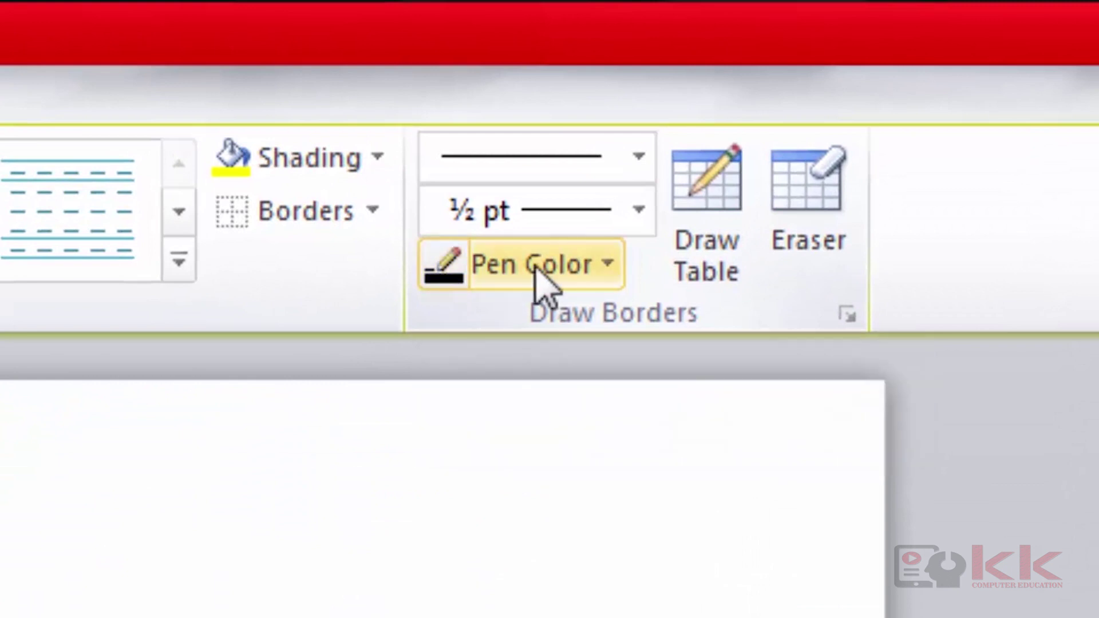
left_click(640, 209)
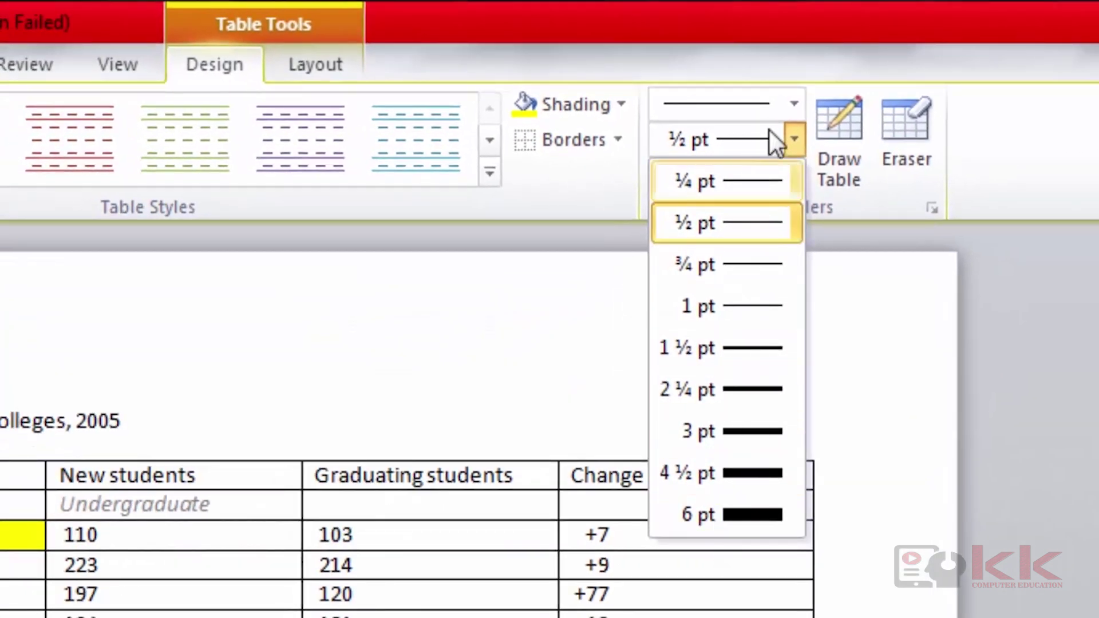
left_click(799, 98)
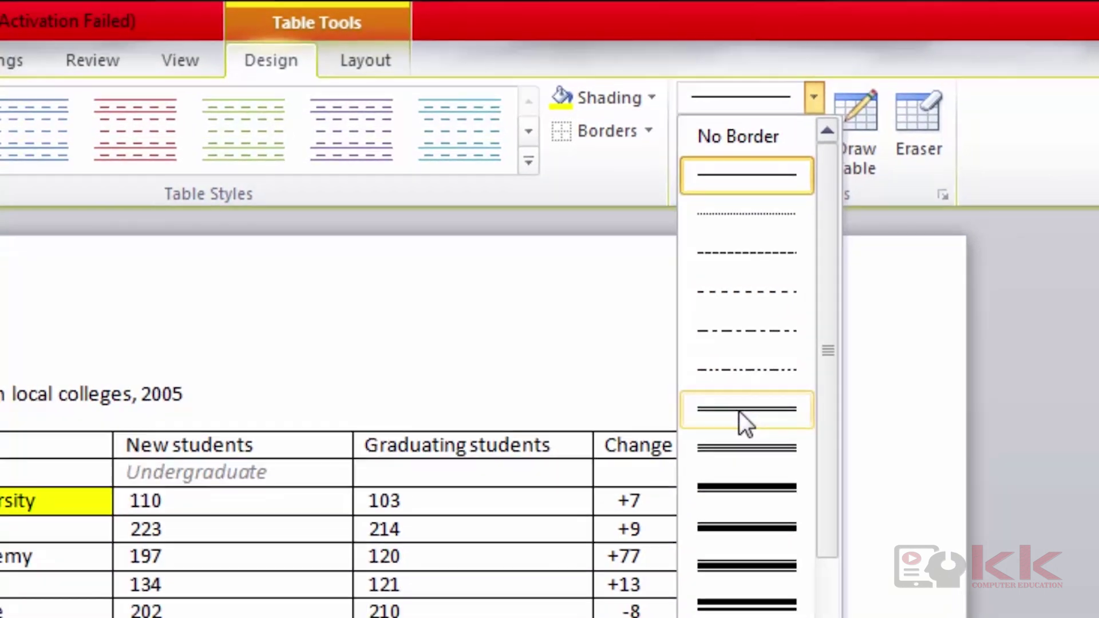
left_click(715, 438)
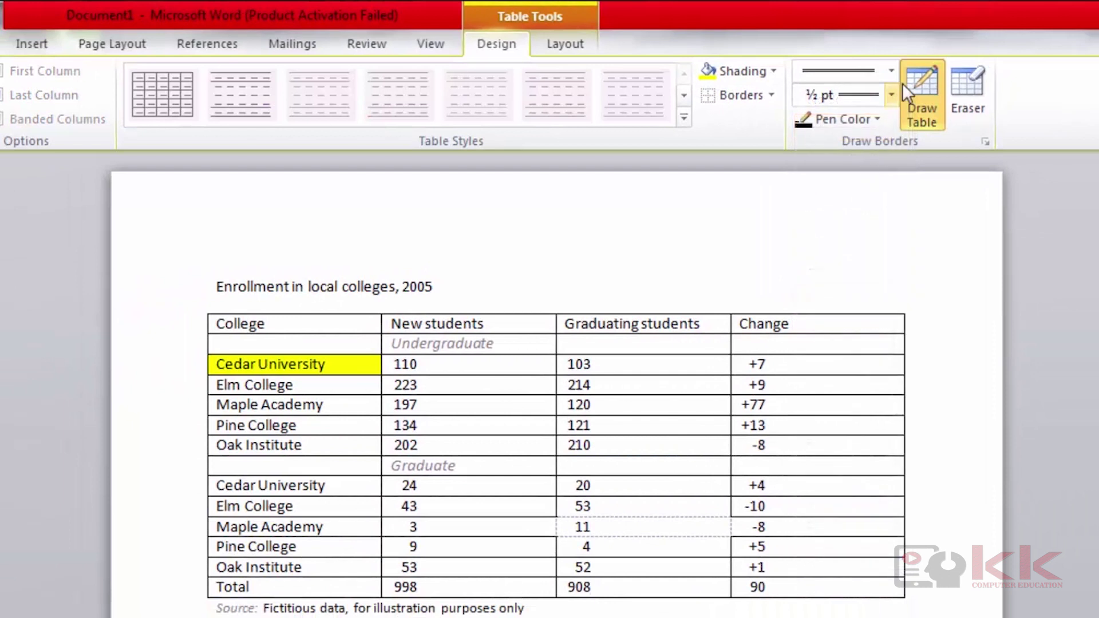
left_click(891, 96)
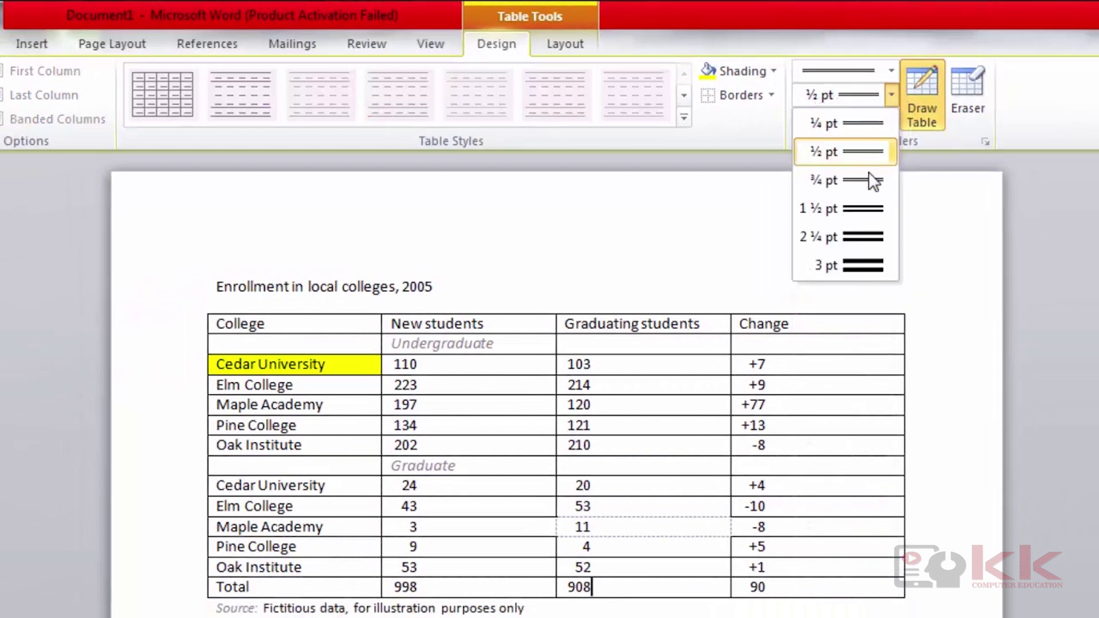
left_click(856, 233)
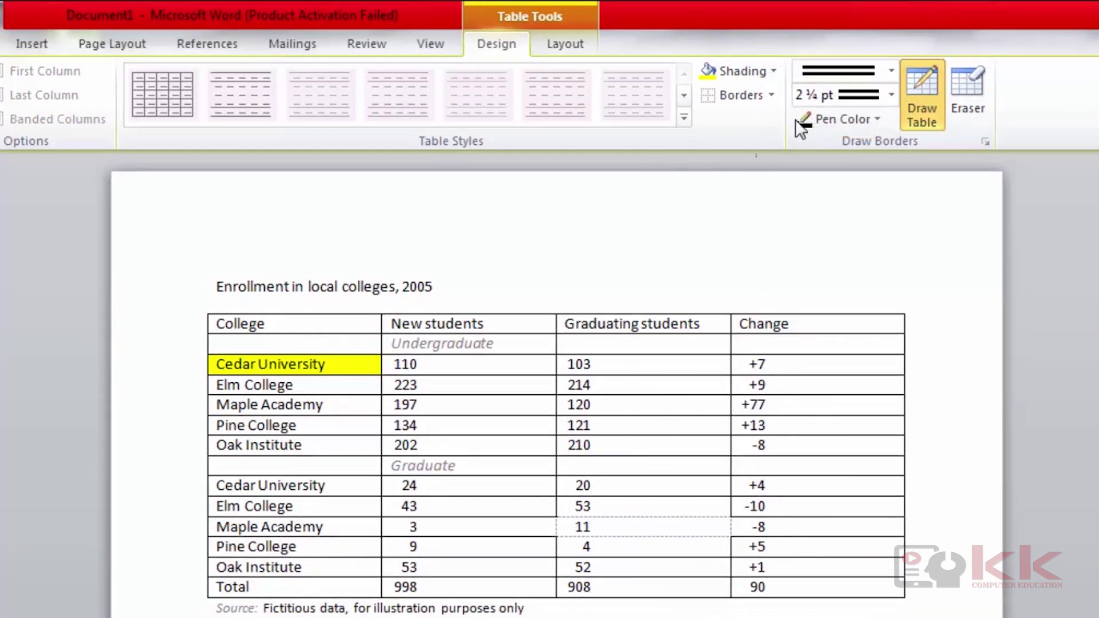
left_click(892, 72)
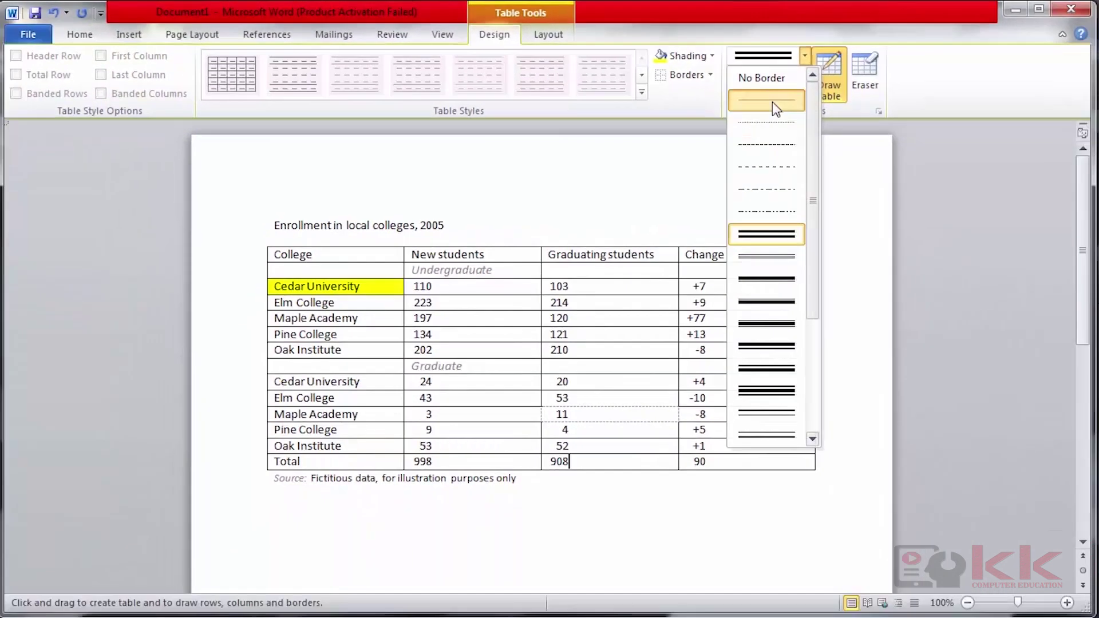
left_click(772, 102)
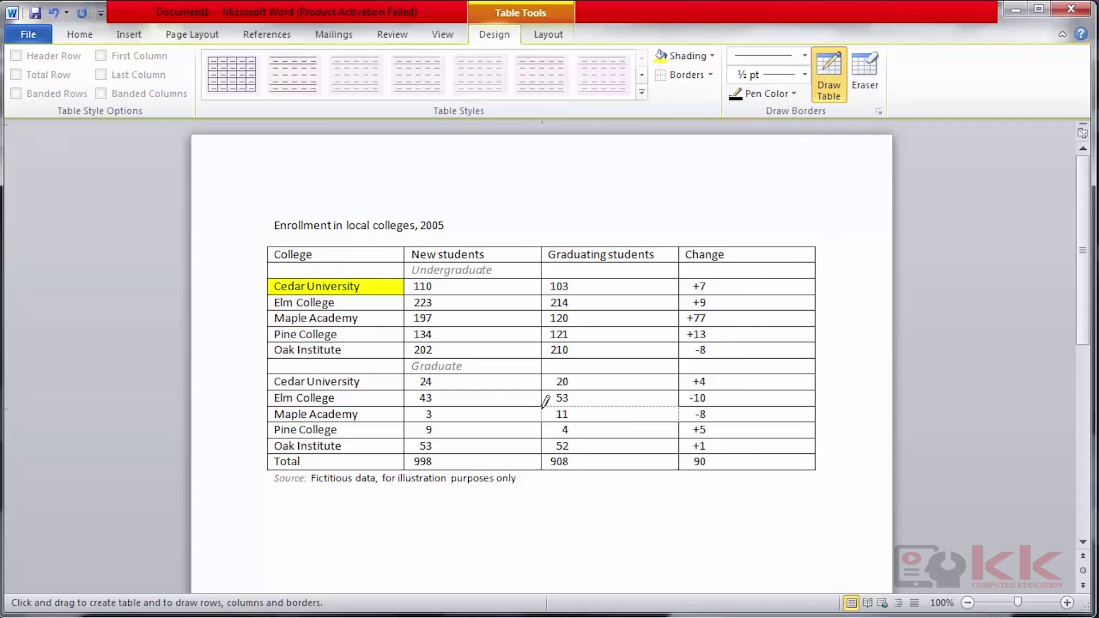
mouse_move(549, 411)
left_mouse_down()
mouse_move(666, 395)
mouse_move(681, 417)
left_mouse_up()
left_click(829, 83)
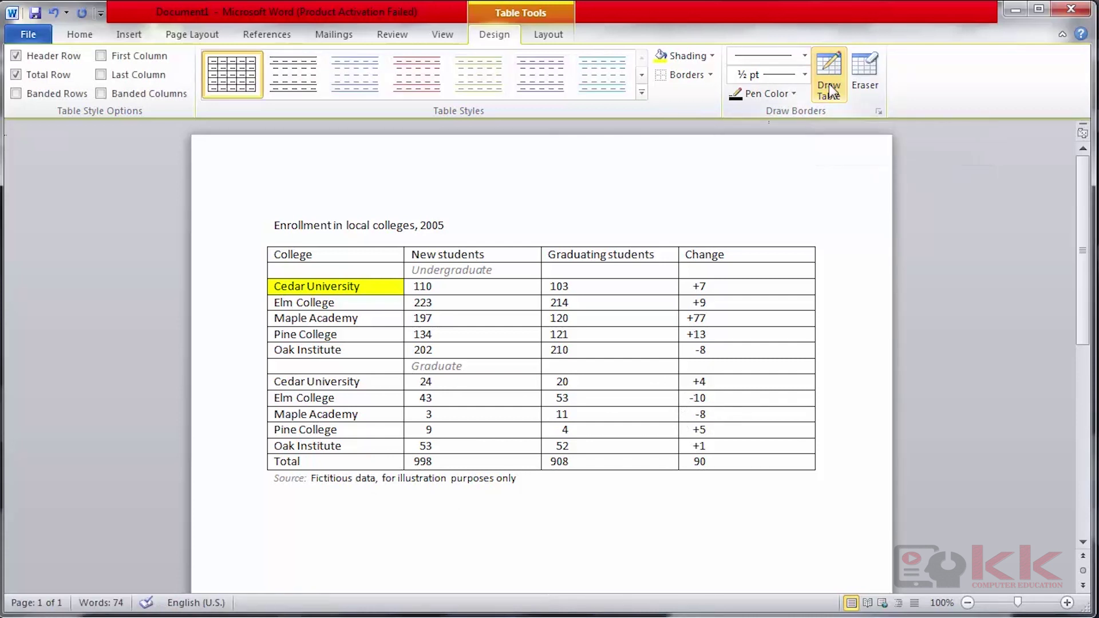
left_click(829, 83)
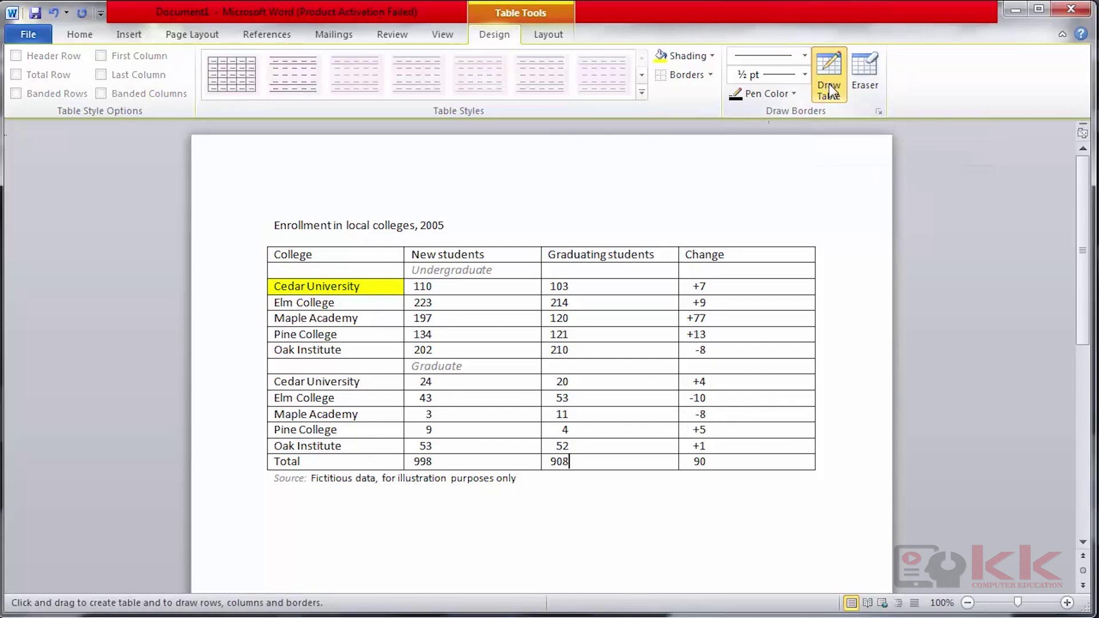
Erase the border above Cedar University's Graduating students cell as a test, then undo it
left_click(865, 70)
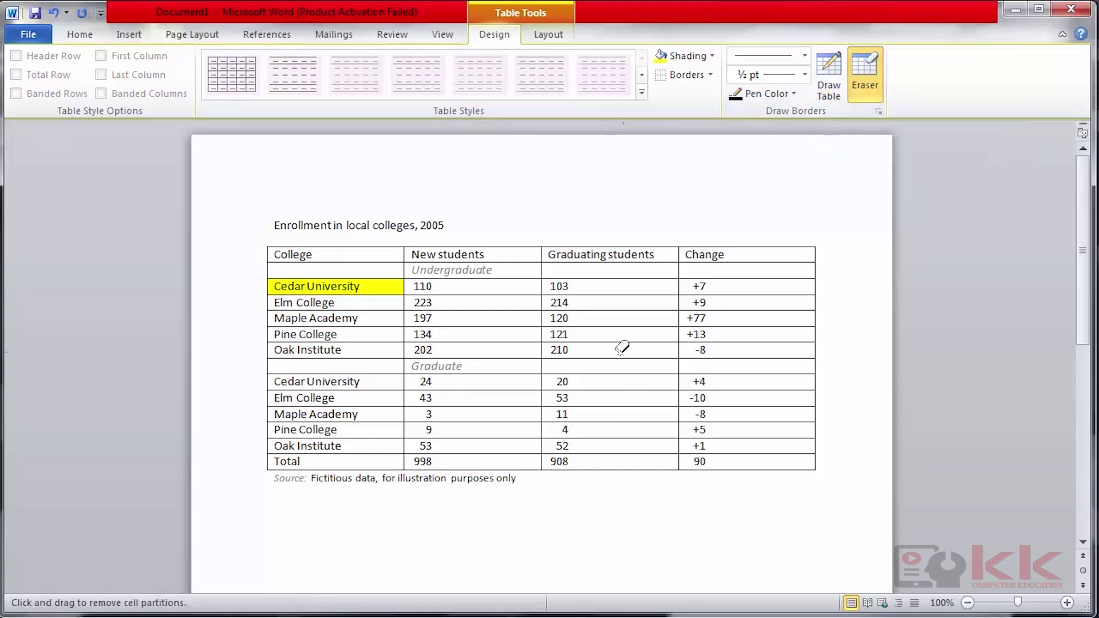
left_click(607, 374)
key("ctrl+z")
Turn off the Eraser and apply the blue banded built-in table style
left_click(865, 92)
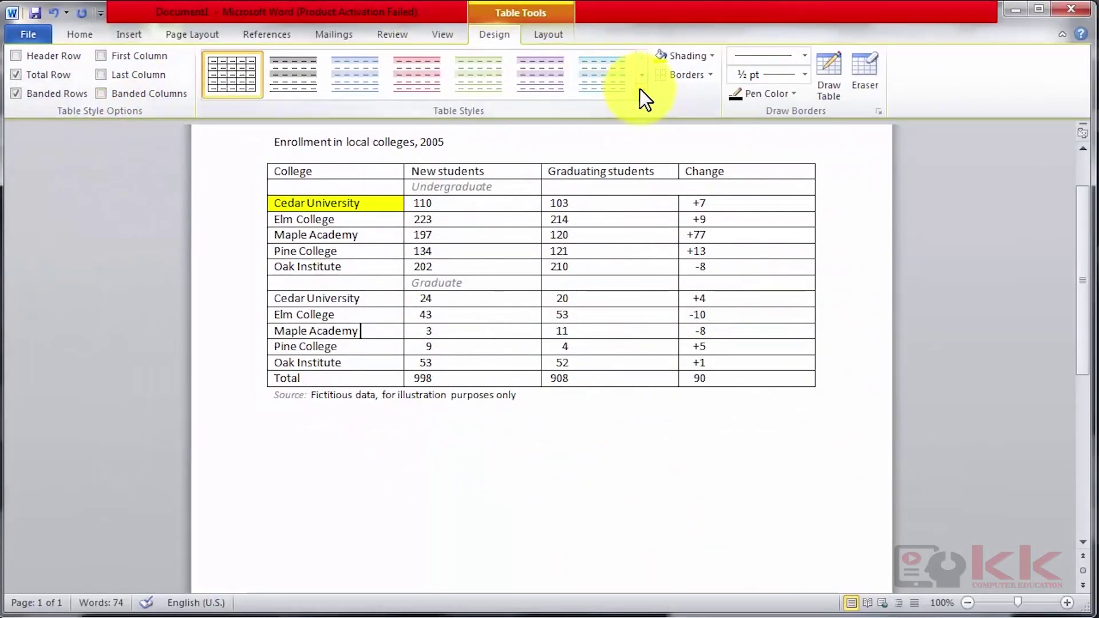
left_click(641, 91)
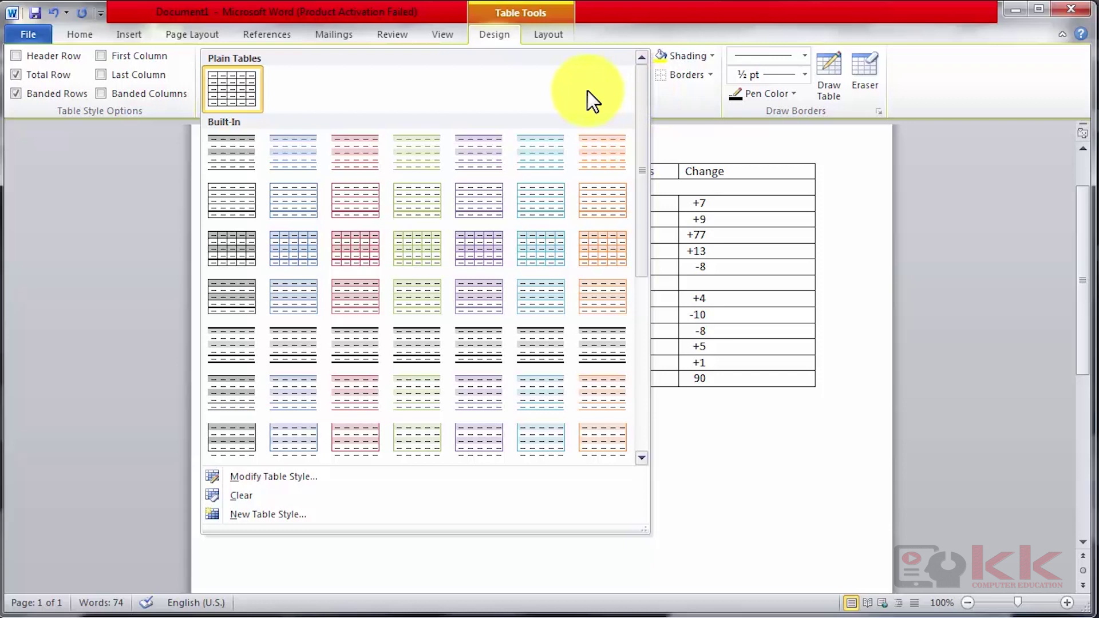
left_click(283, 254)
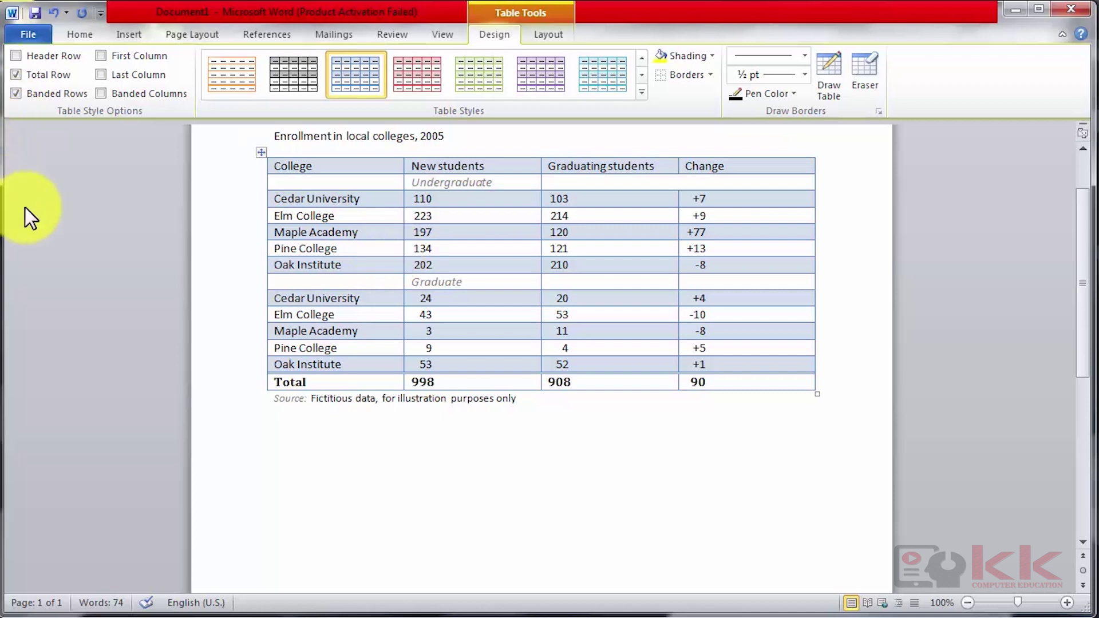
Toggle Banded Rows and Header Row, ending with Banded Rows on and Header Row and Total Row off
left_click(16, 94)
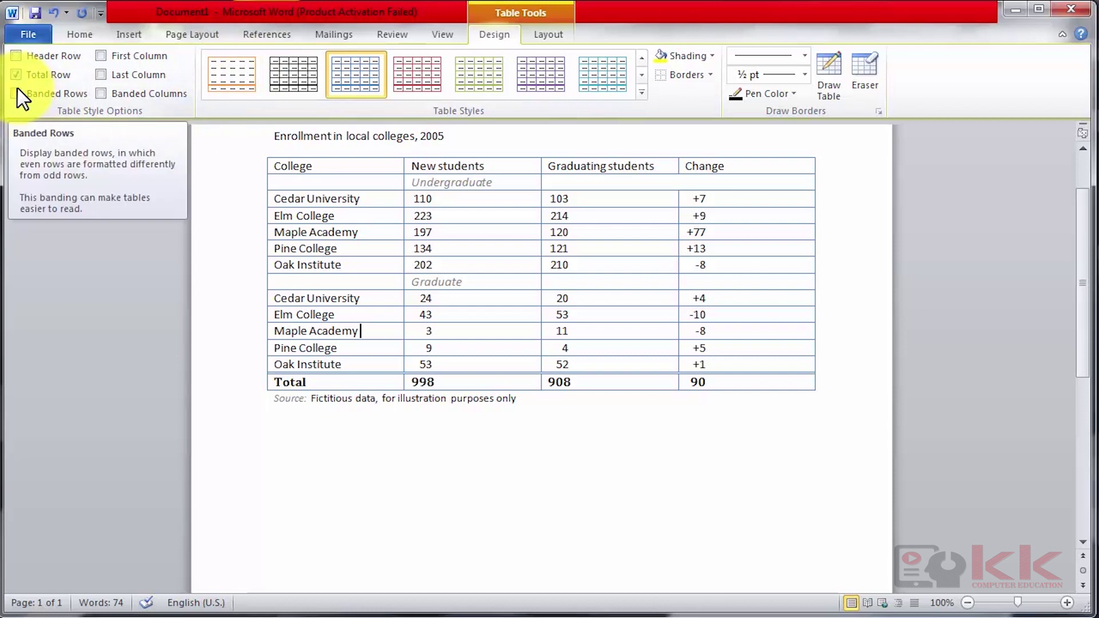
left_click(18, 94)
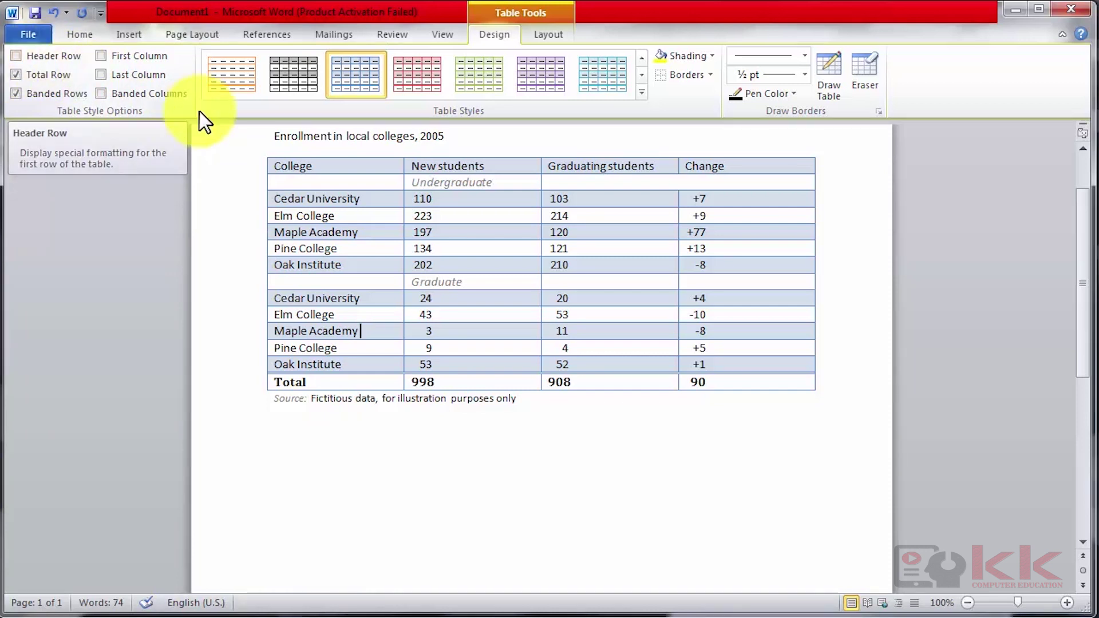
mouse_move(293, 166)
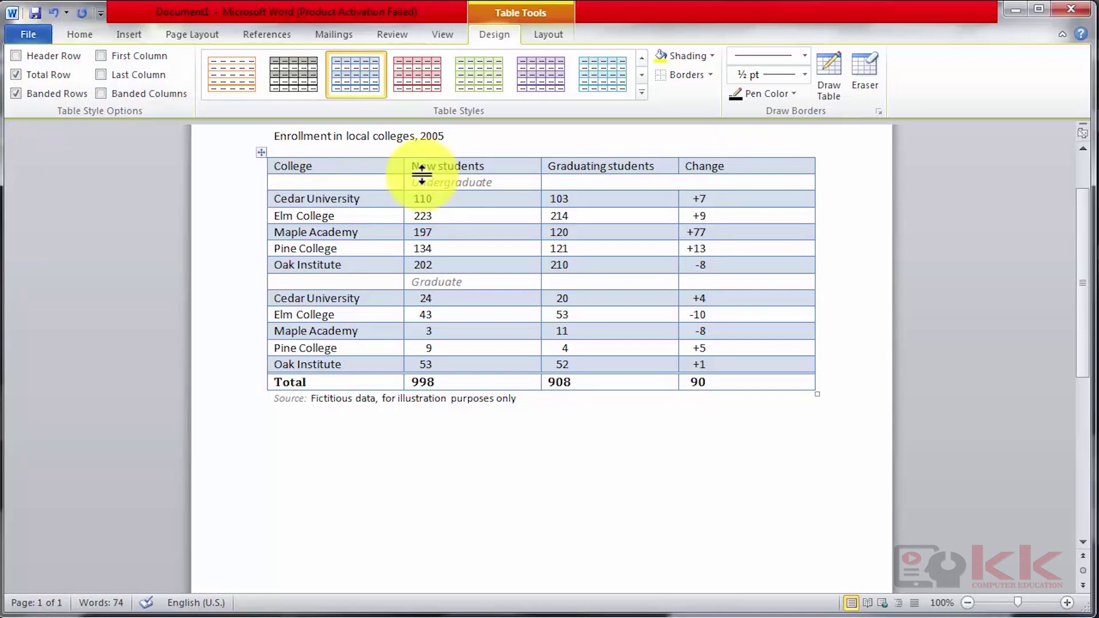
left_click(16, 55)
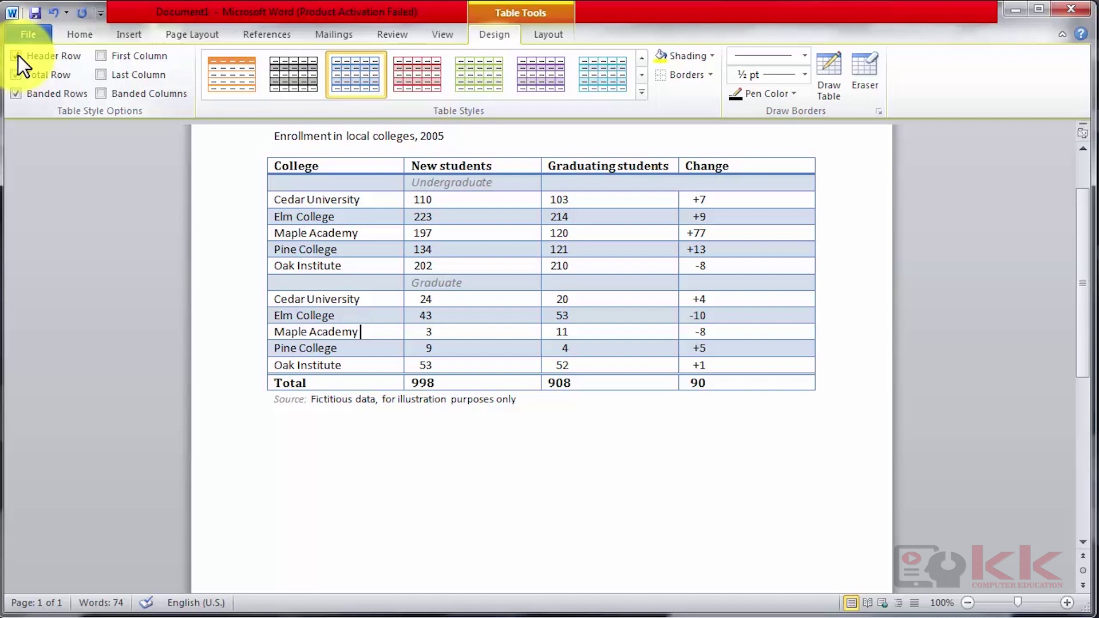
left_click(16, 55)
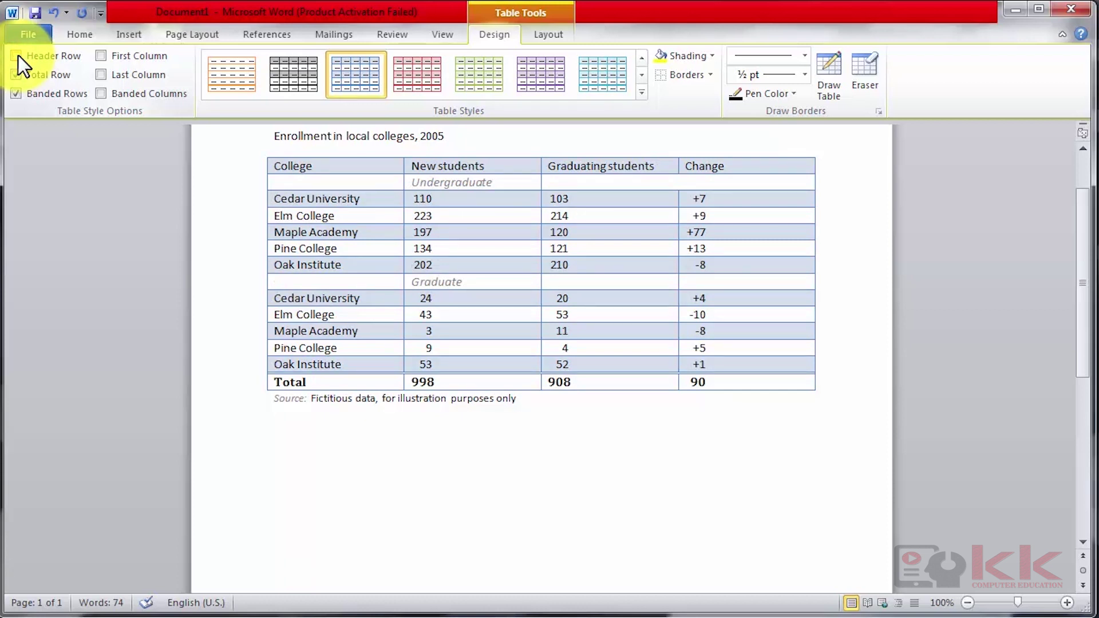
left_click(16, 55)
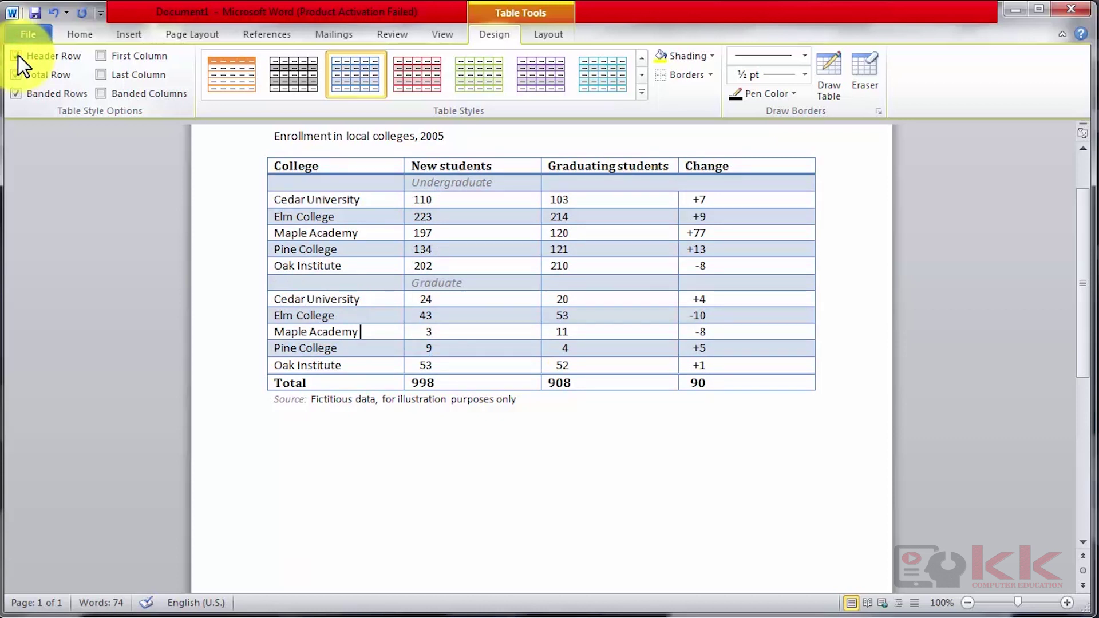
left_click(16, 56)
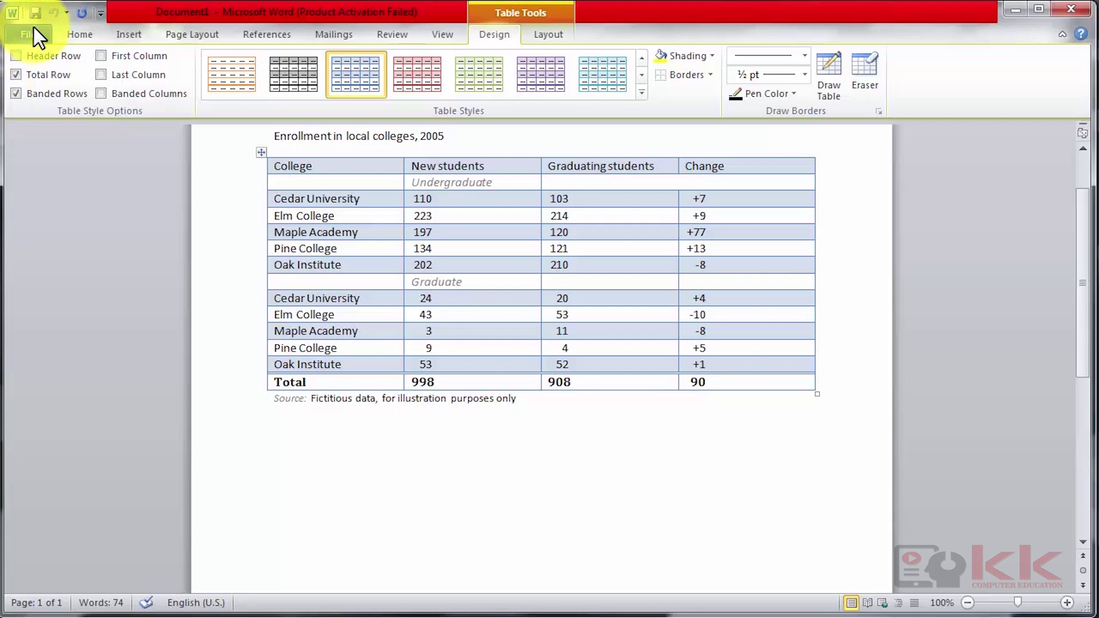
left_click(12, 75)
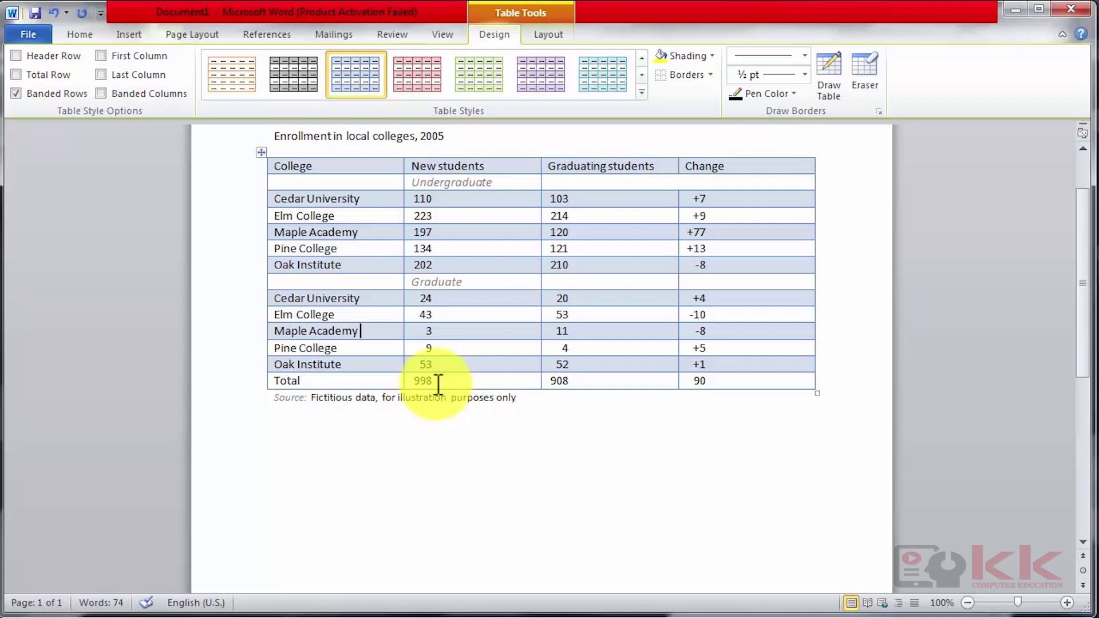
Briefly re-enable Total Row, then leave both Total Row and Banded Rows unchecked
left_click(15, 76)
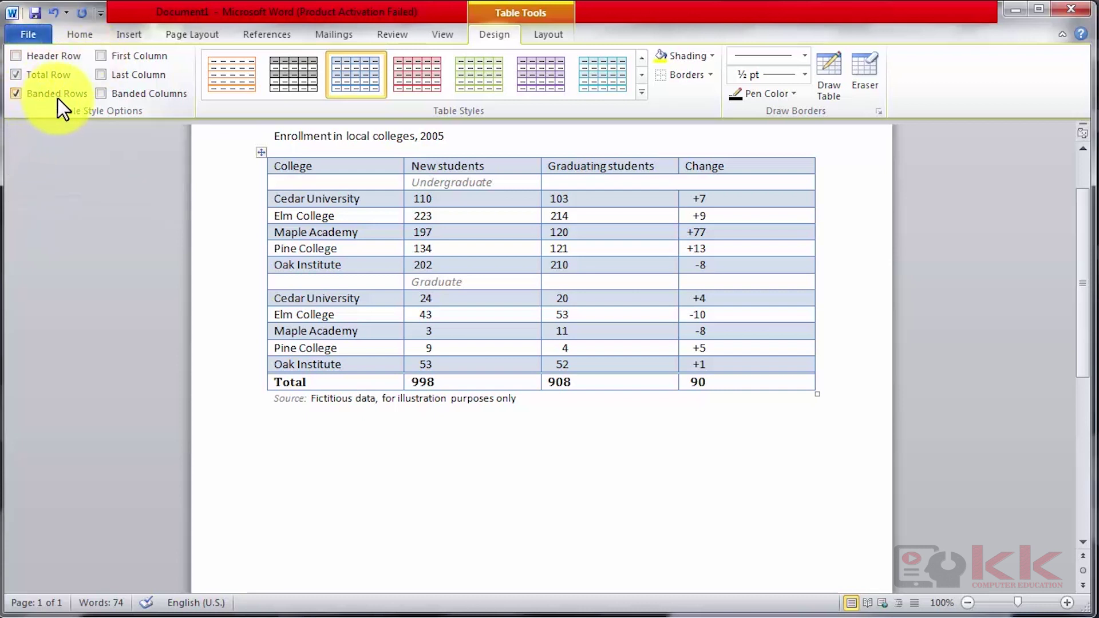
left_click(16, 75)
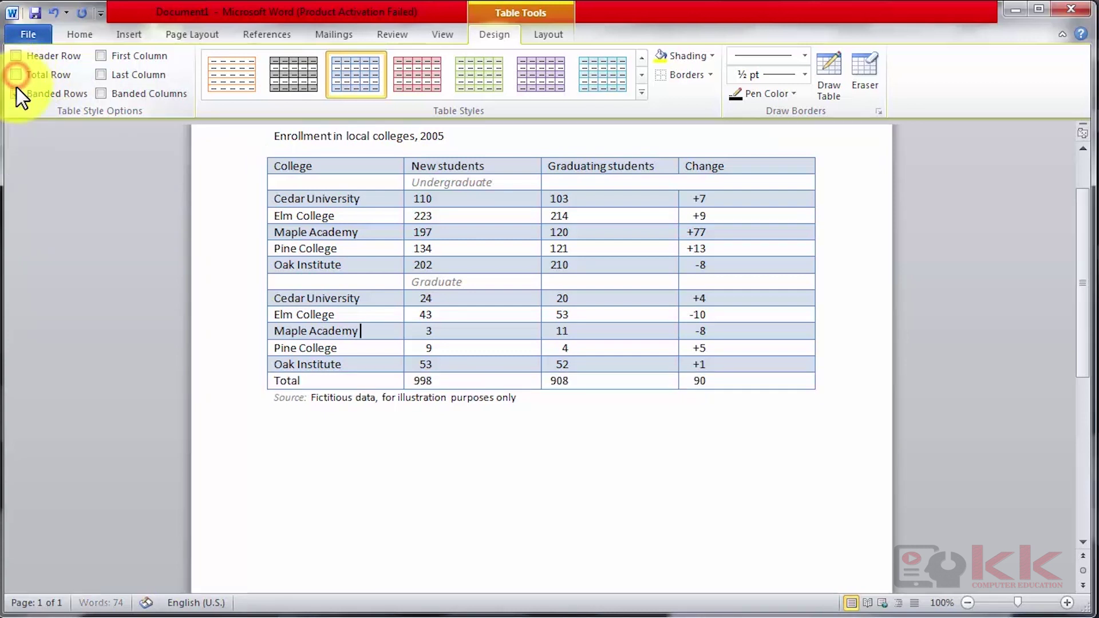
left_click(17, 93)
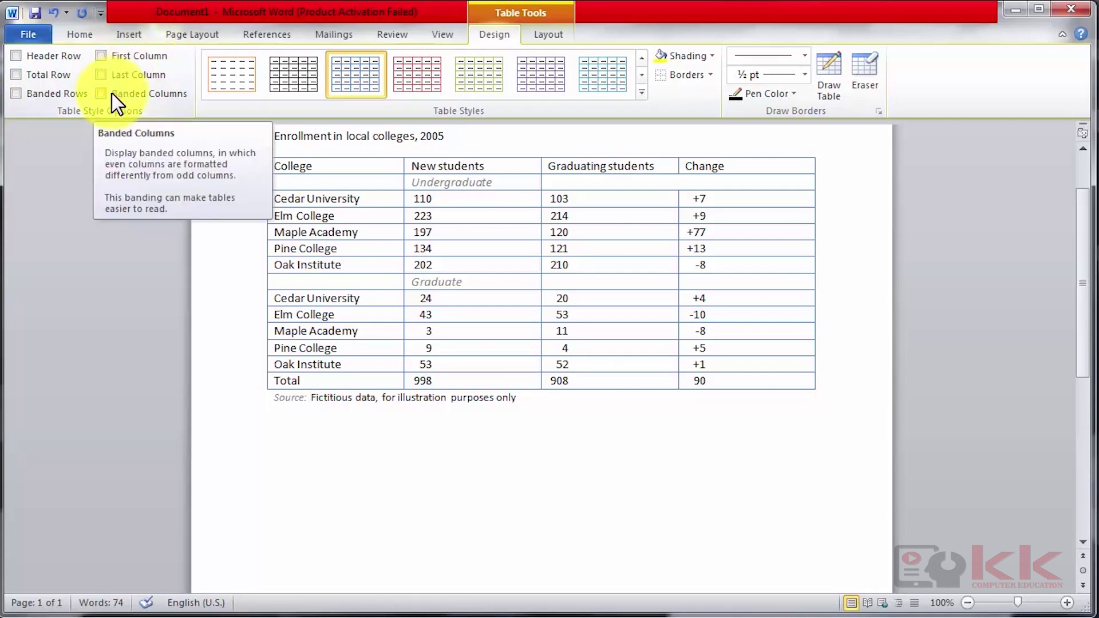
Turn on Banded Columns, leaving First Column and Banded Rows off after trying them
left_click(101, 55)
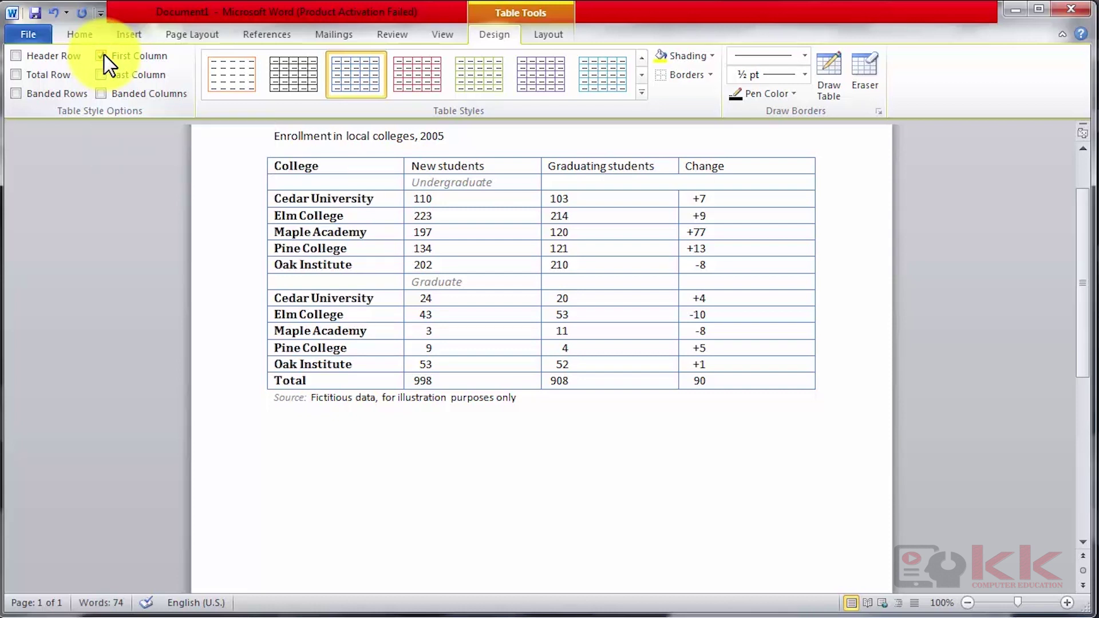
left_click(103, 55)
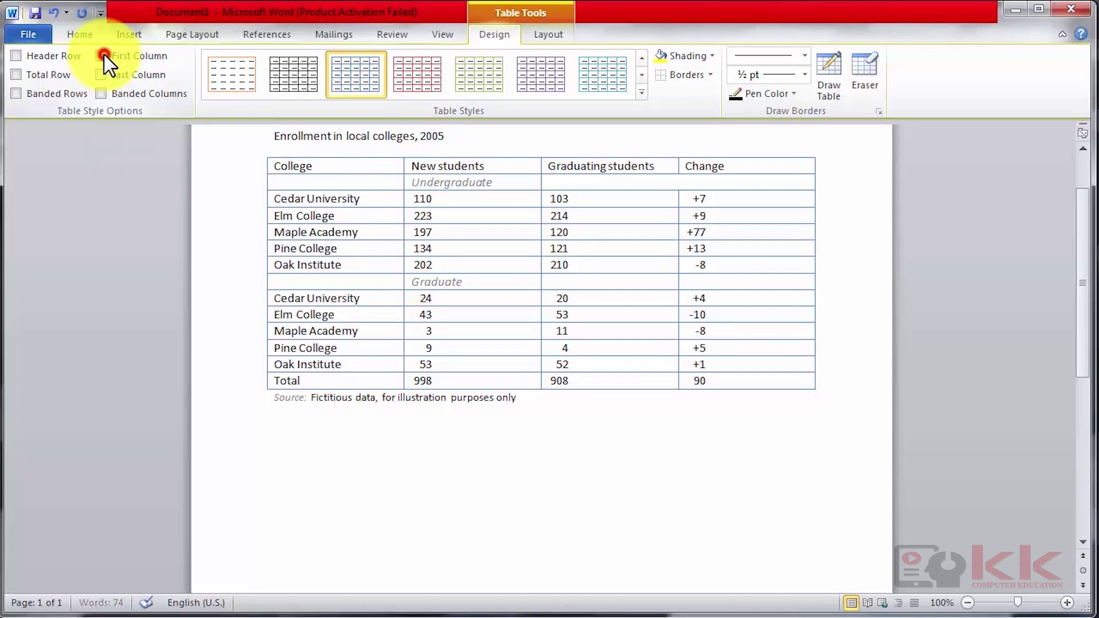
left_click(101, 95)
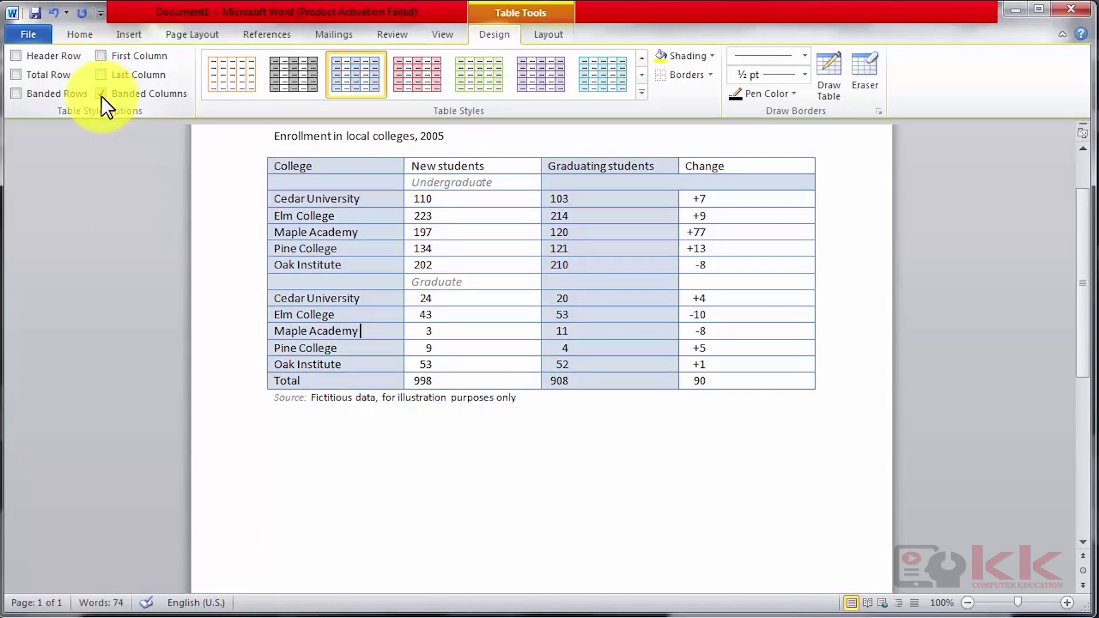
mouse_move(659, 318)
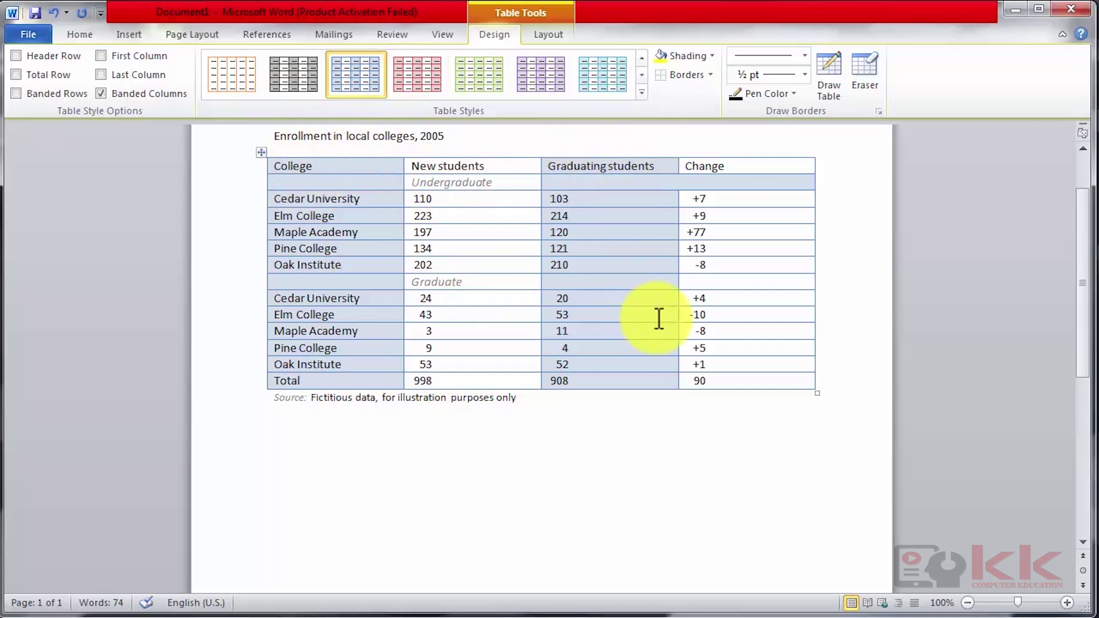
left_click(15, 94)
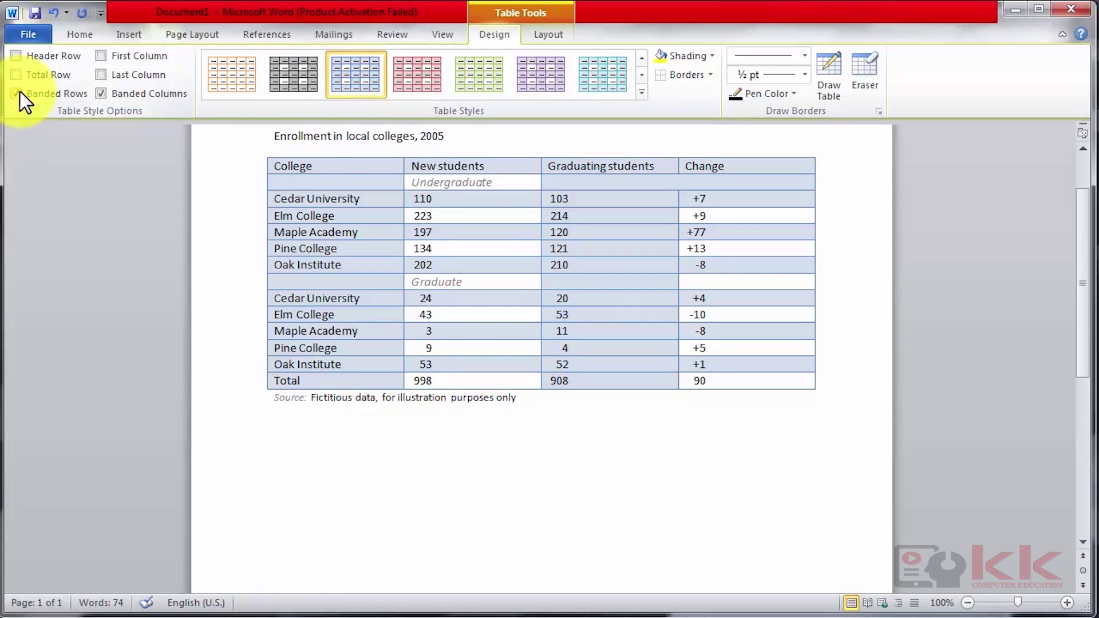
left_click(19, 93)
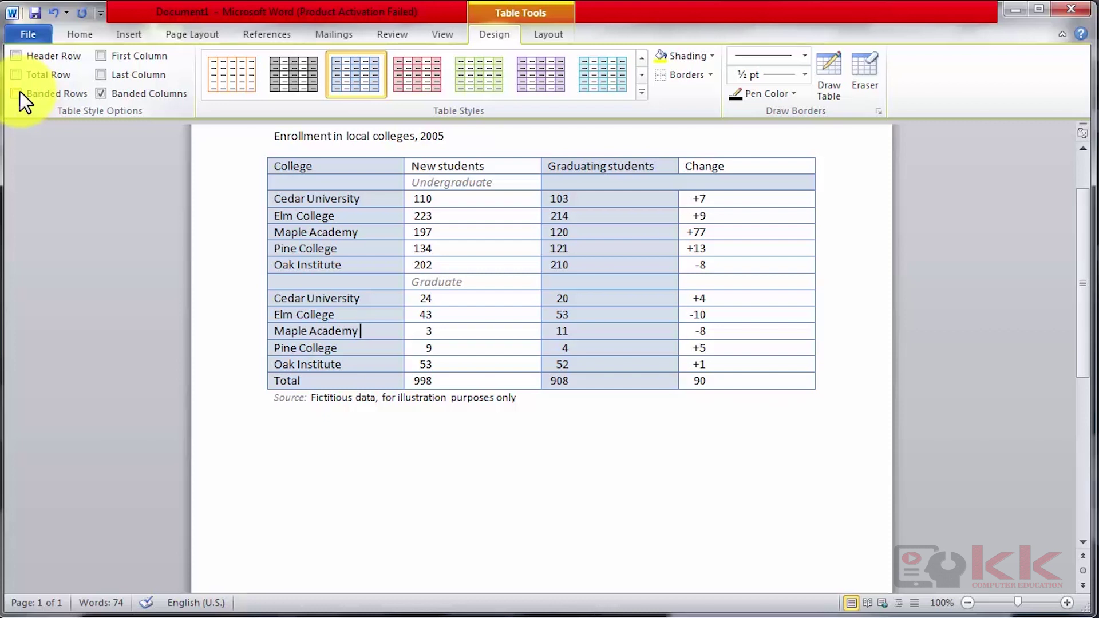
mouse_move(747, 166)
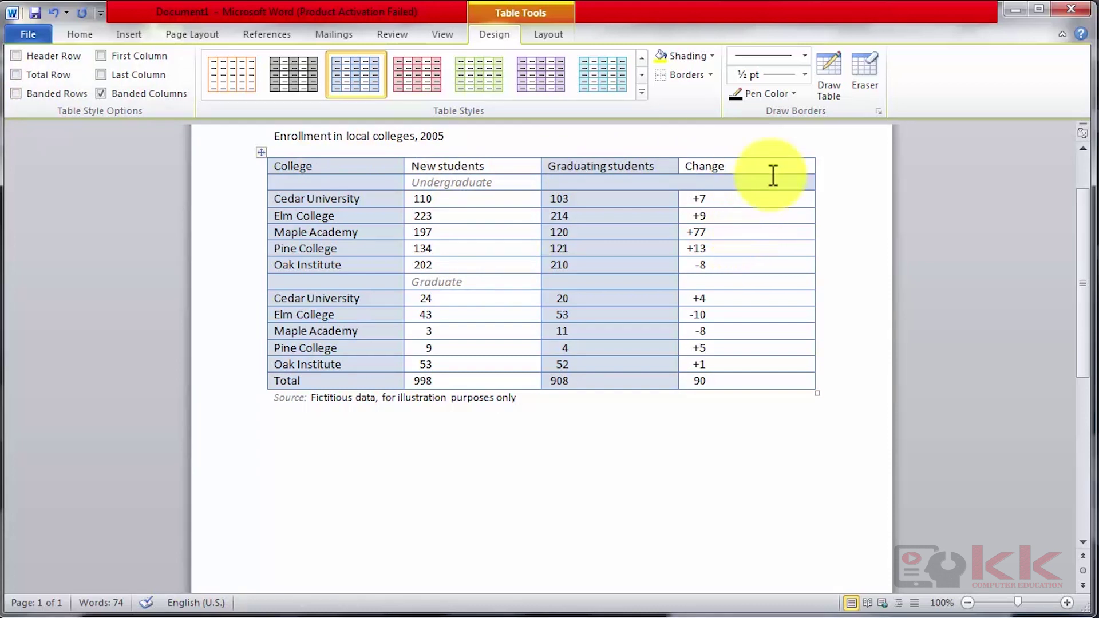
Briefly enter Draw Table border mode, then leave it with Esc
left_click(839, 79)
left_click(678, 166)
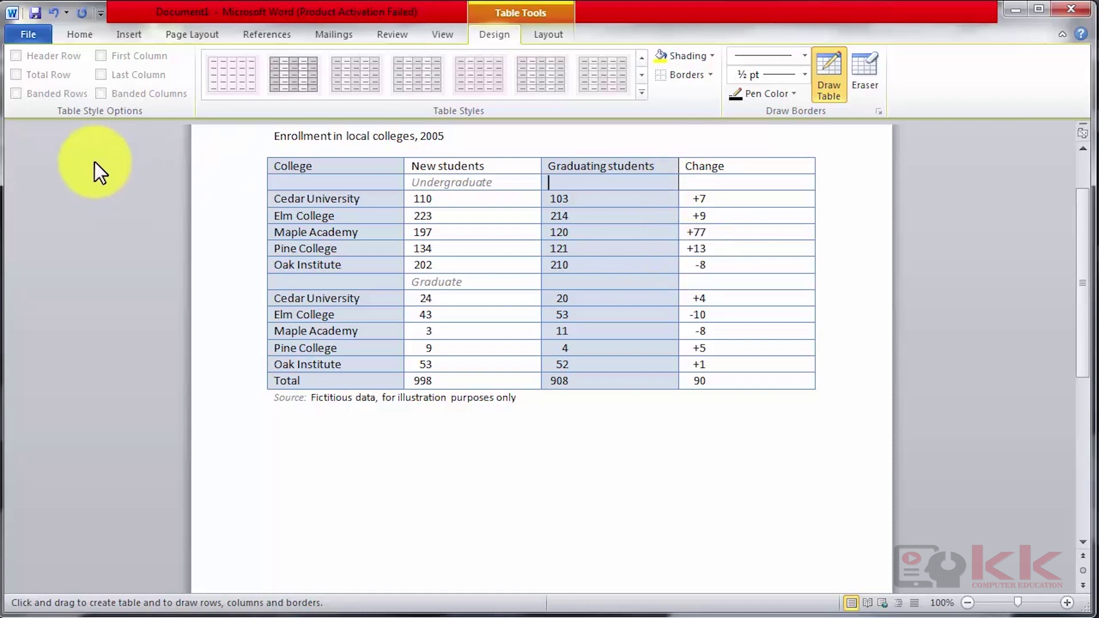
key("Escape")
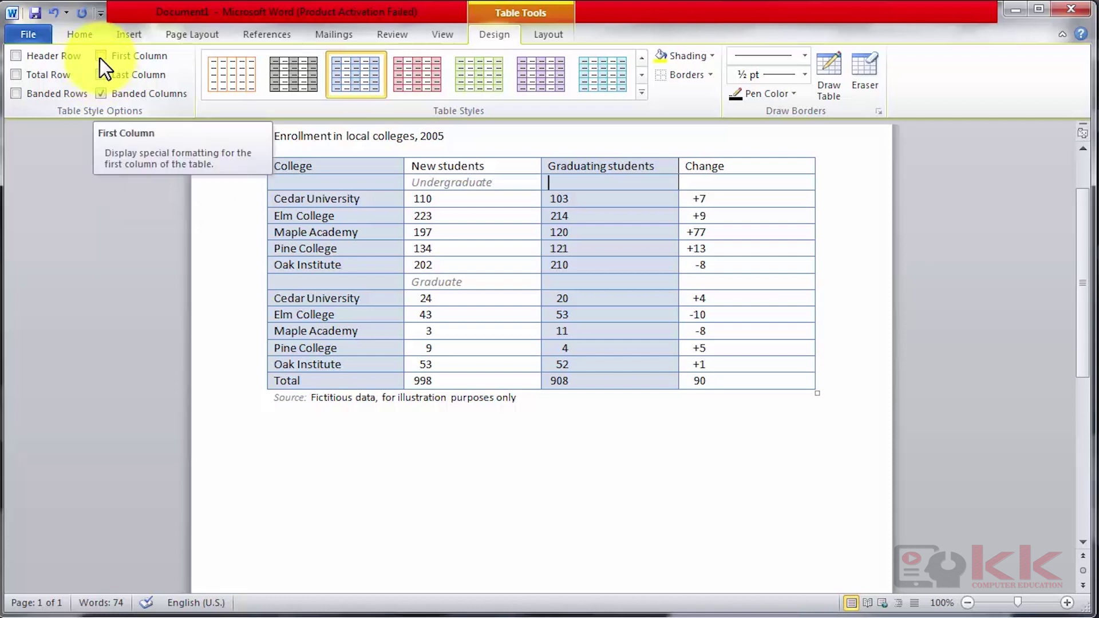
Turn on First Column and Last Column to bold the college names and Change values
left_click(101, 57)
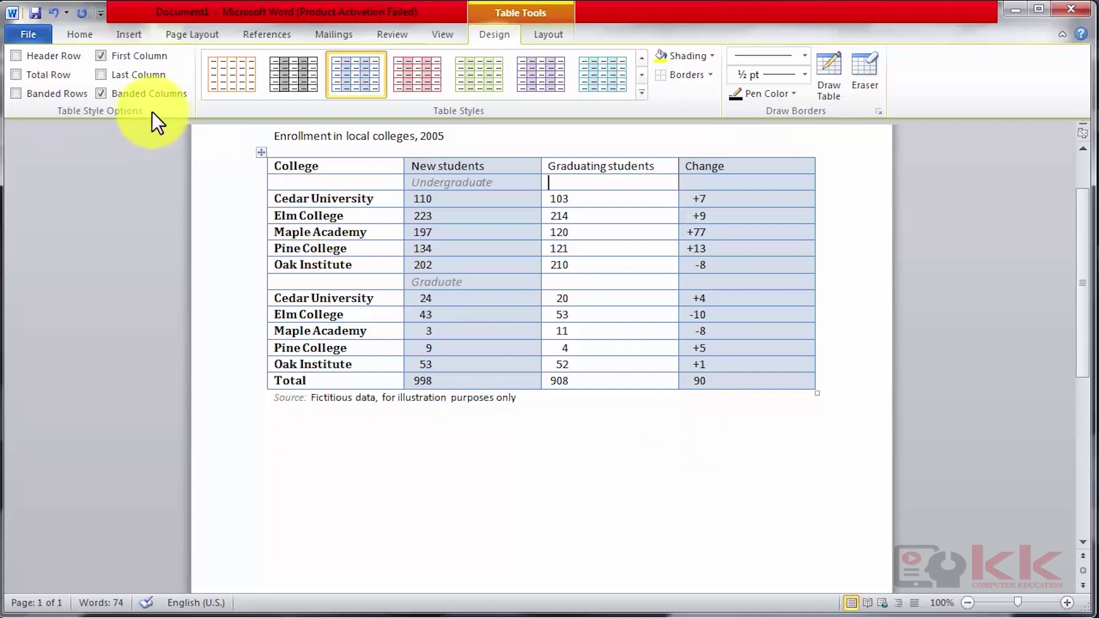
left_click(100, 76)
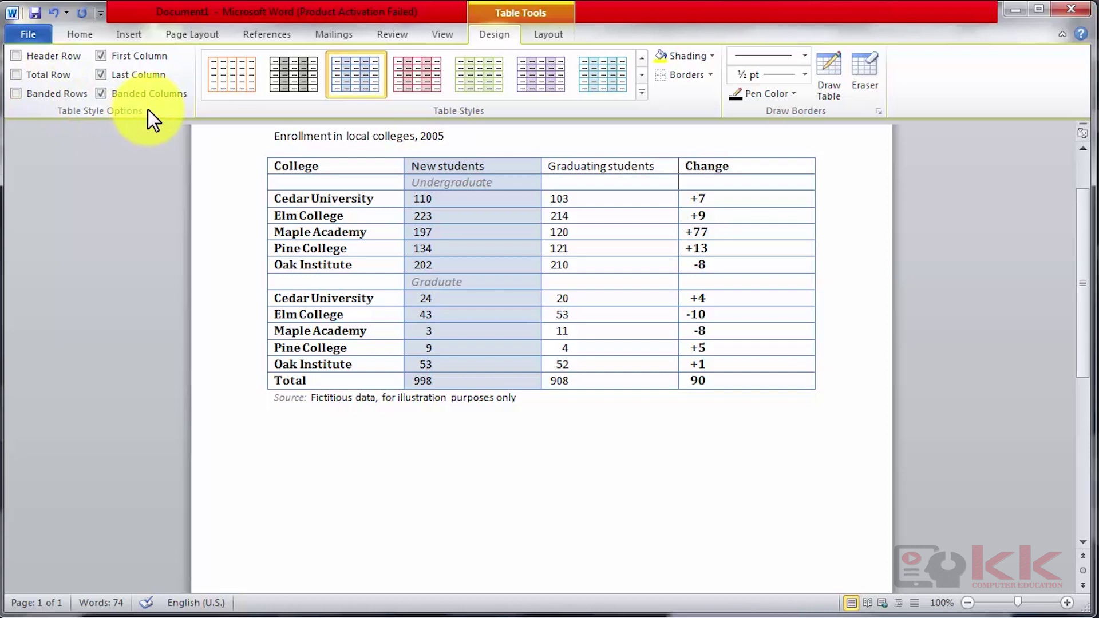
Switch to the Table Tools Layout tab for the enrollment table
left_click(551, 36)
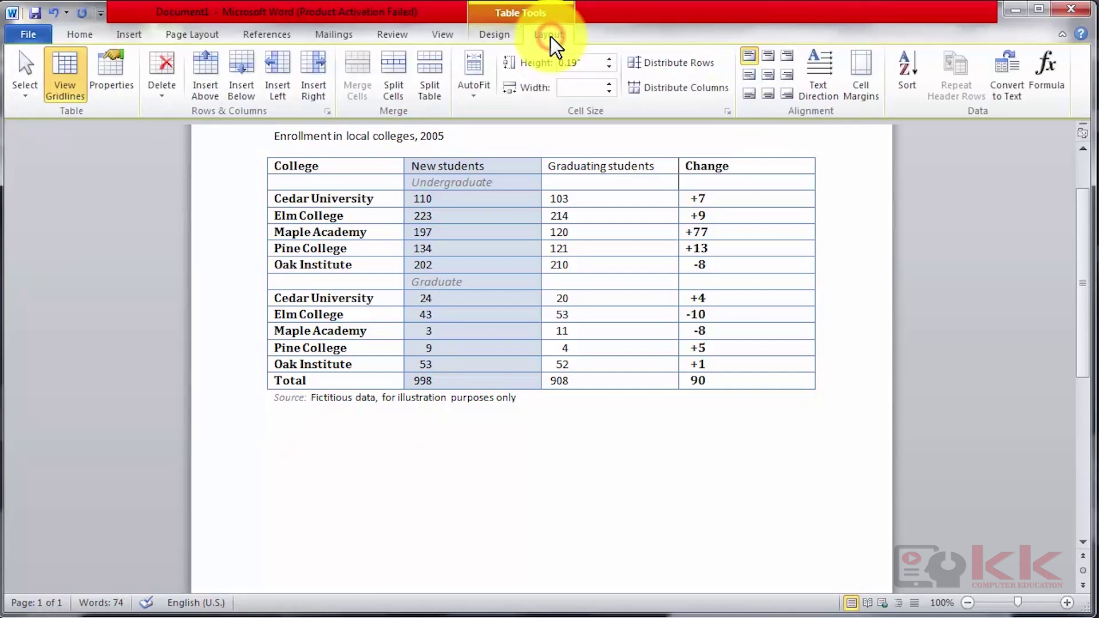